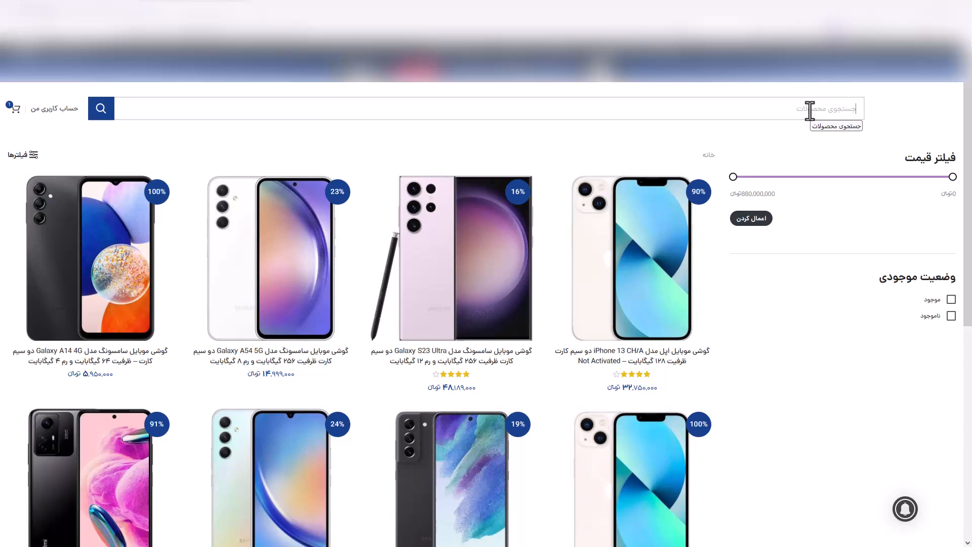
- Search the store's products for "موبایل", "گوشی" and "میل" using the live search
{"action": "type", "text": "موبایل"}
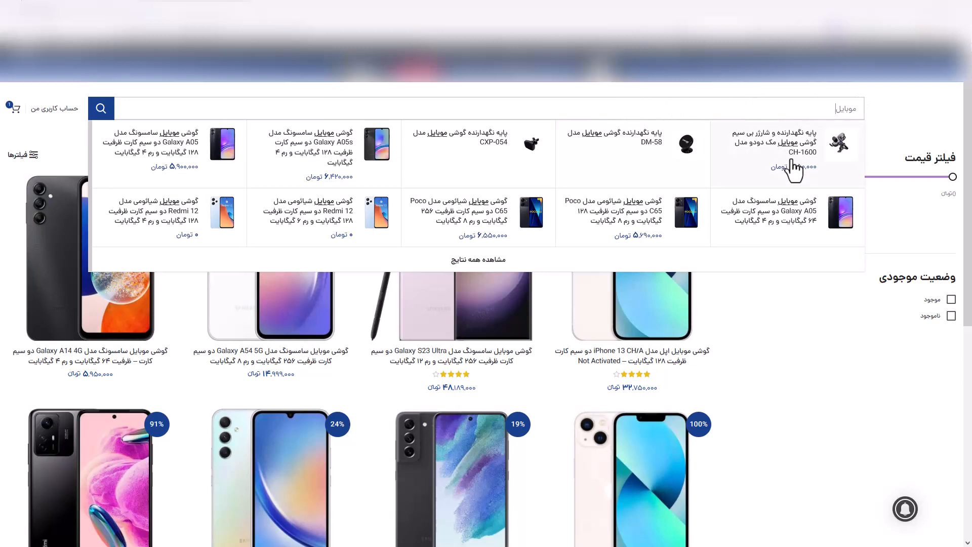
{"action": "double_click", "coordinate": [755, 109]}
{"action": "type", "text": "گوشی"}
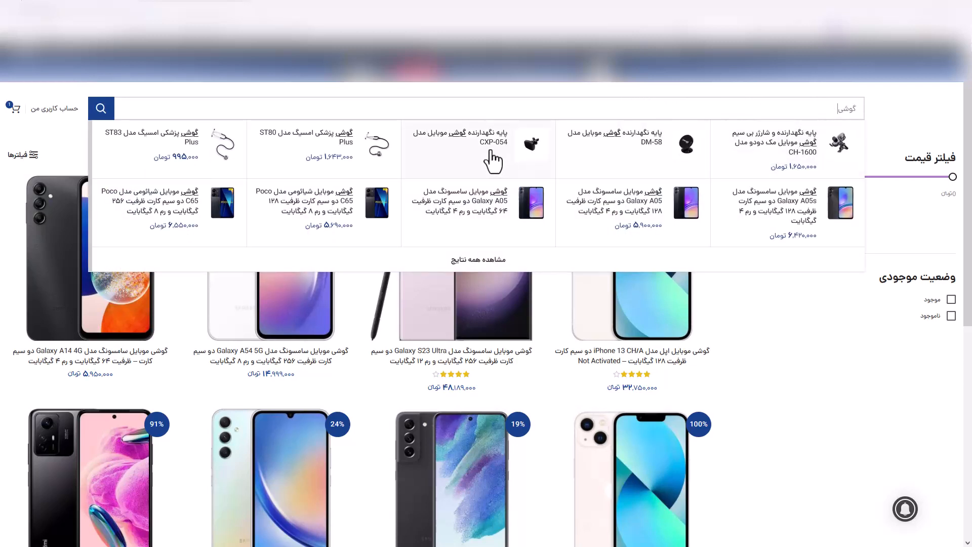
{"action": "double_click", "coordinate": [783, 109]}
{"action": "type", "text": "میل"}
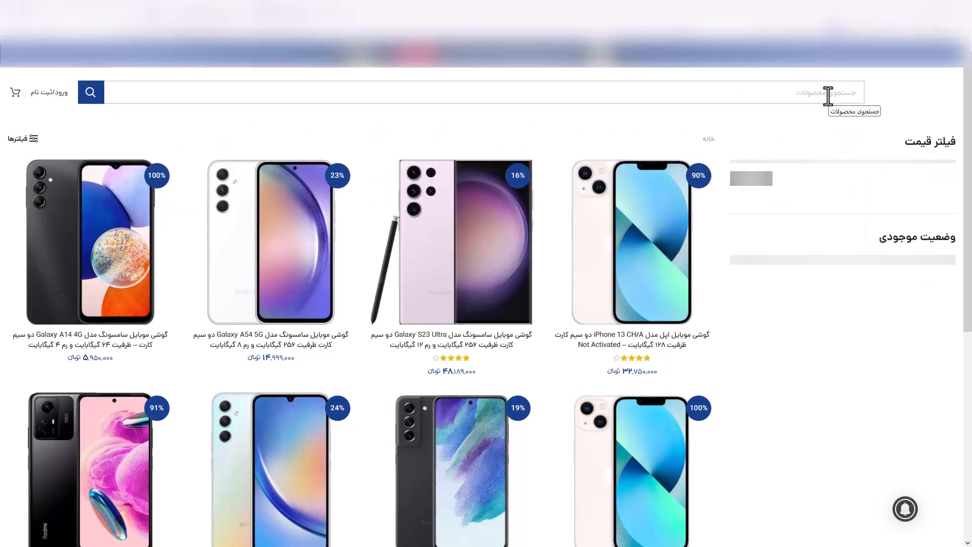
- Search the store's products for "آیفون" and, after clearing that term, for "لب تاب"
{"action": "type", "text": "آیفون"}
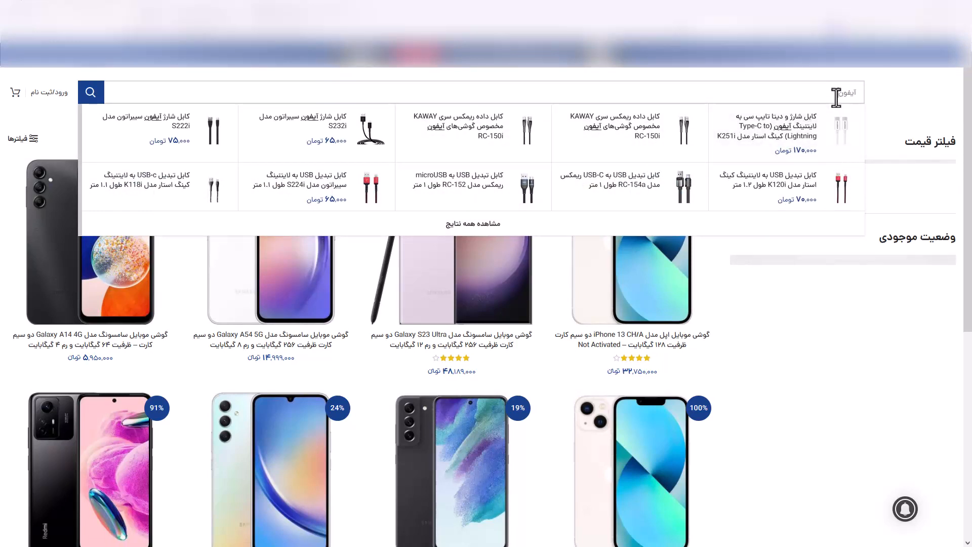
{"action": "double_click", "coordinate": [836, 97]}
{"action": "key", "text": "BackSpace"}
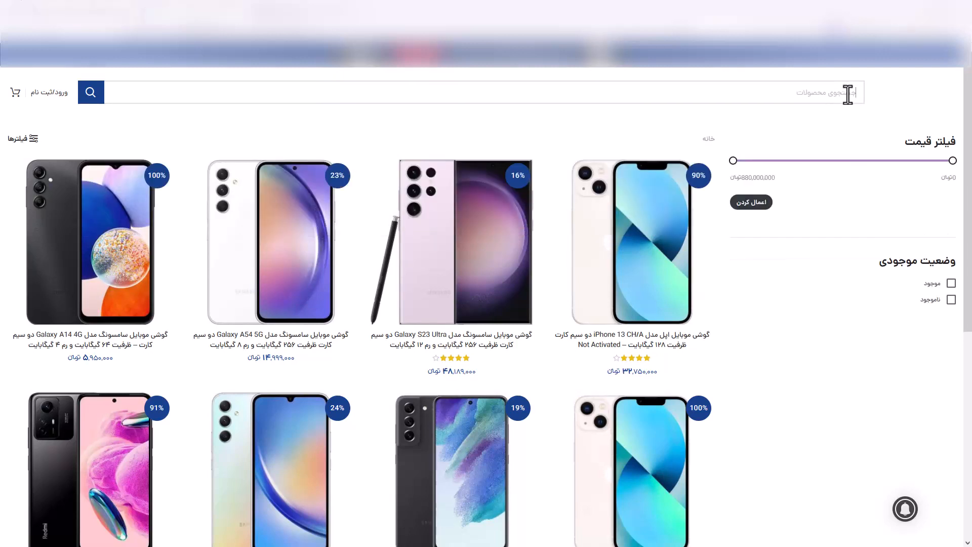
{"action": "type", "text": "لب تاب"}
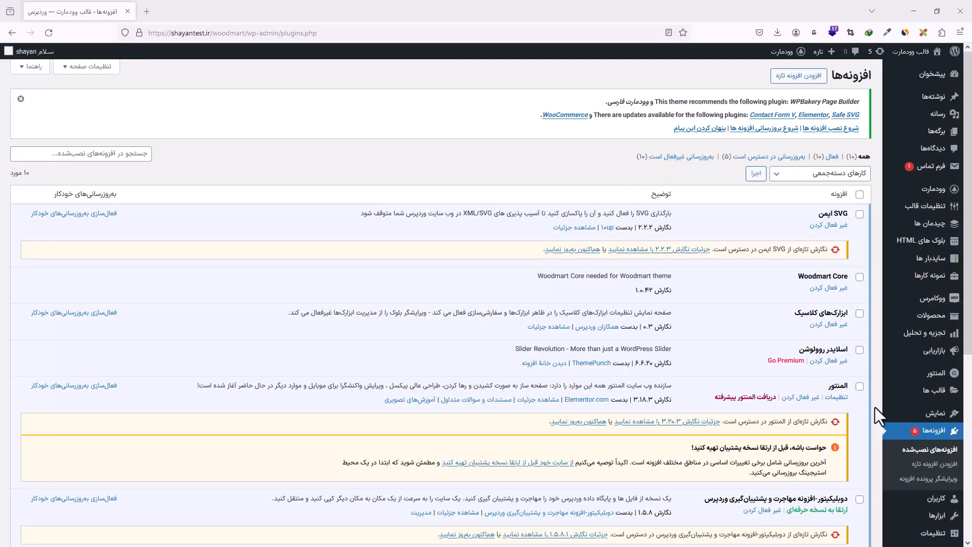
- Open the page for adding new plugins in the WordPress admin and search it for Relevanssi
{"action": "scroll", "coordinate": [875, 407], "scroll_direction": "down", "scroll_amount": 2}
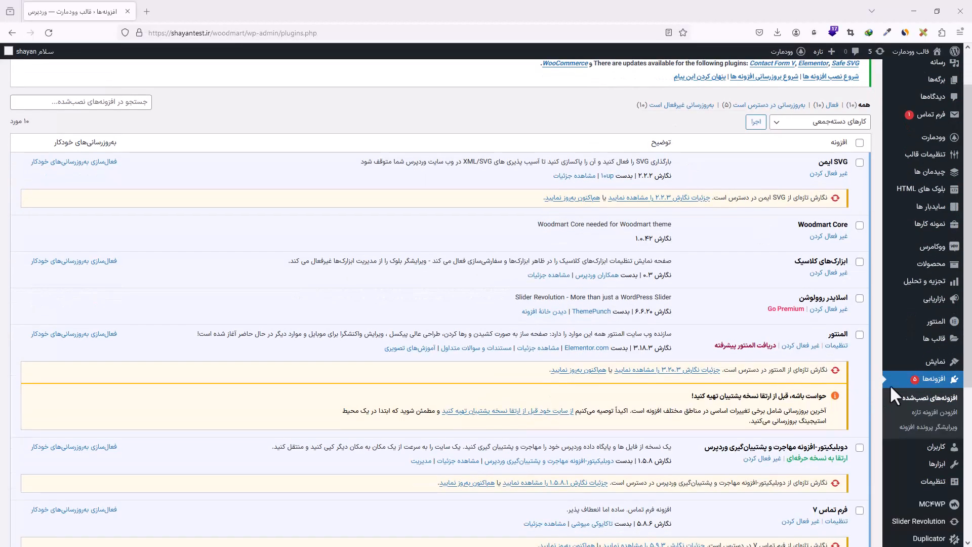
{"action": "left_click", "coordinate": [918, 413]}
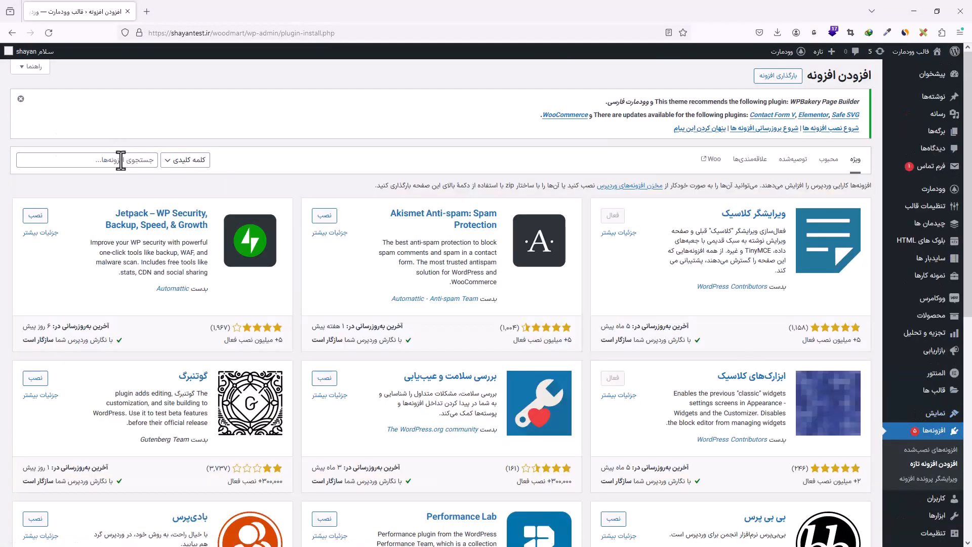
{"action": "left_click", "coordinate": [122, 161]}
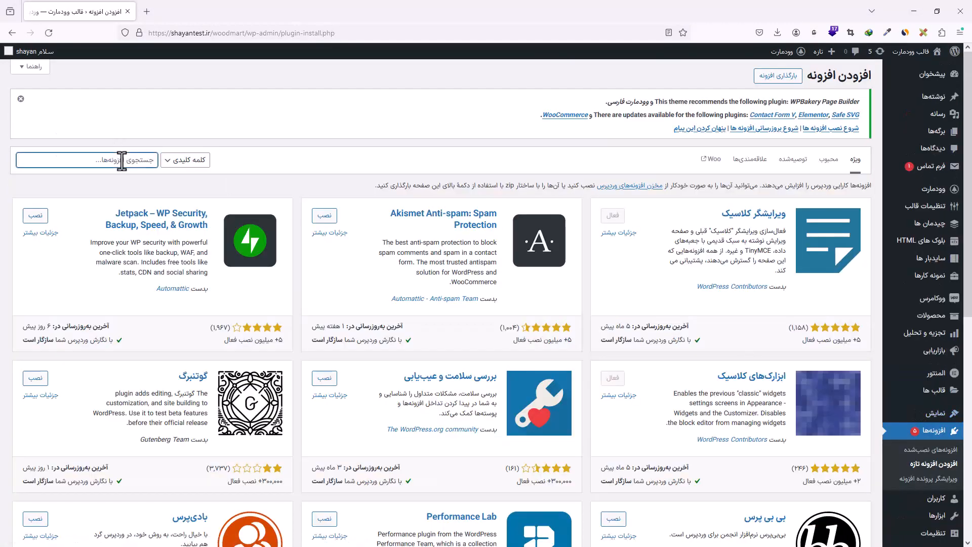
{"action": "type", "text": "Relevanssi"}
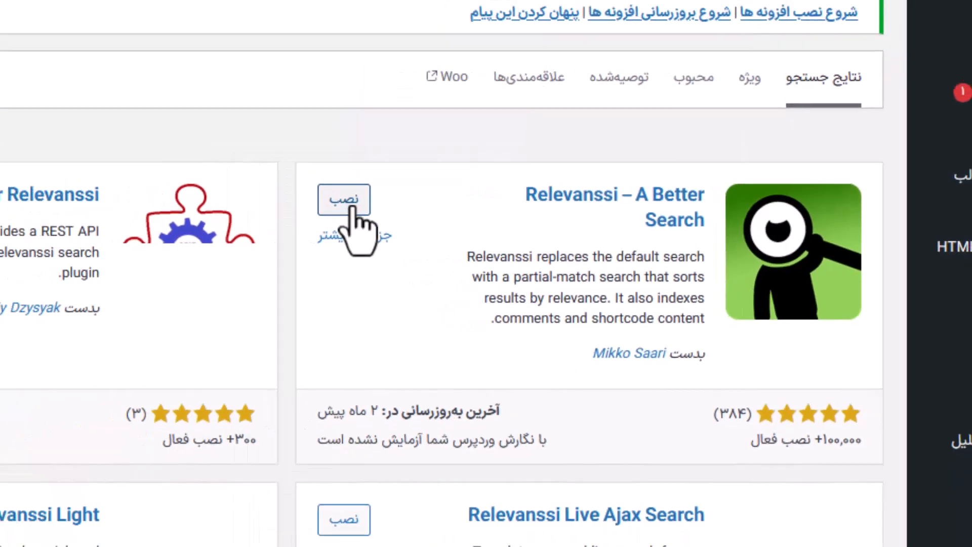
- Install and activate the "Relevanssi – A Better Search" plugin
{"action": "left_click", "coordinate": [353, 206]}
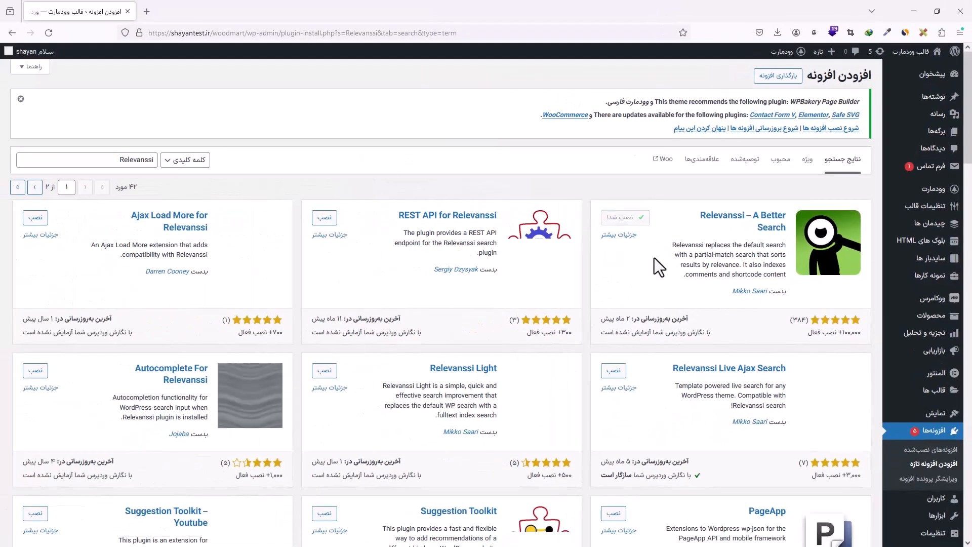
{"action": "left_click", "coordinate": [638, 223]}
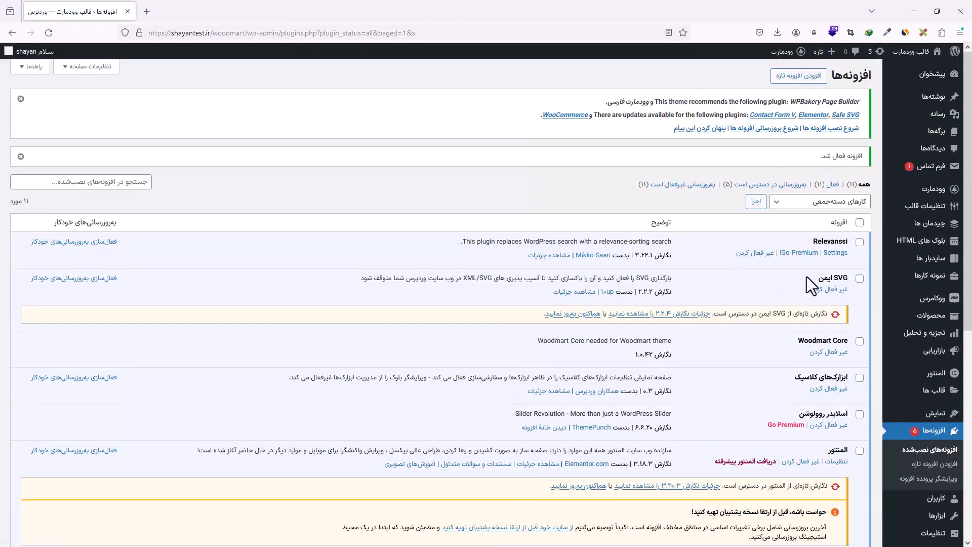
- Open the Relevanssi plugin's settings, look over its getting-started overview and open the Indexing options
{"action": "left_click", "coordinate": [835, 252]}
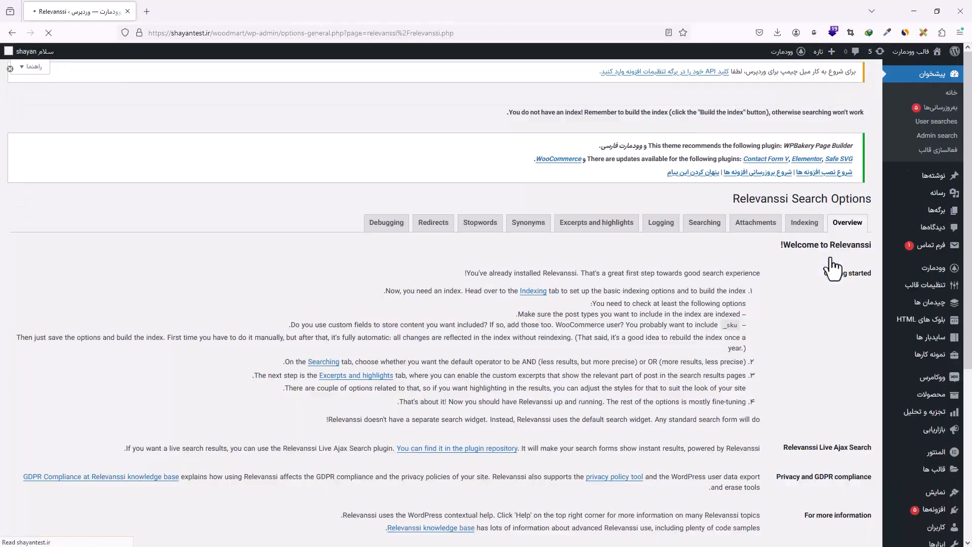
{"action": "scroll", "coordinate": [831, 260], "scroll_direction": "down", "scroll_amount": 5}
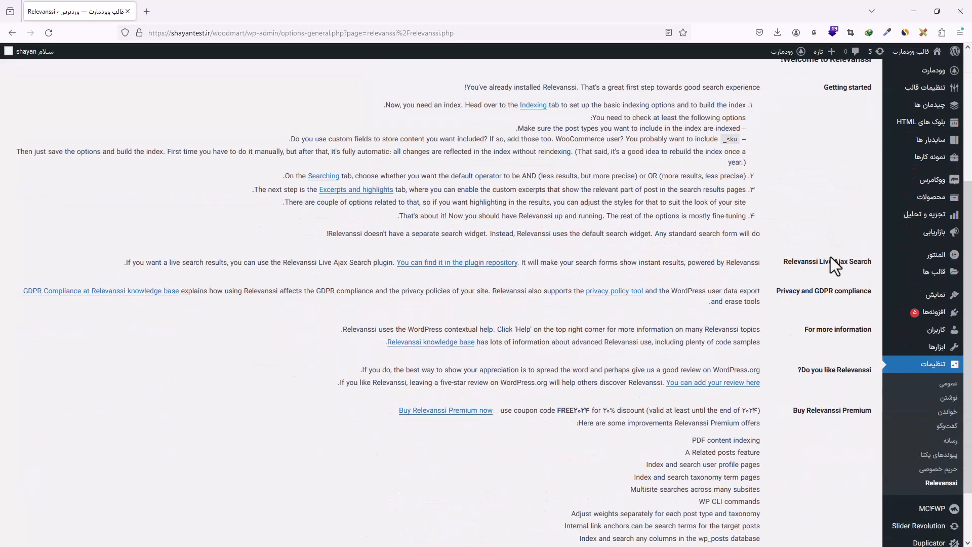
{"action": "scroll", "coordinate": [815, 333], "scroll_direction": "up", "scroll_amount": 4}
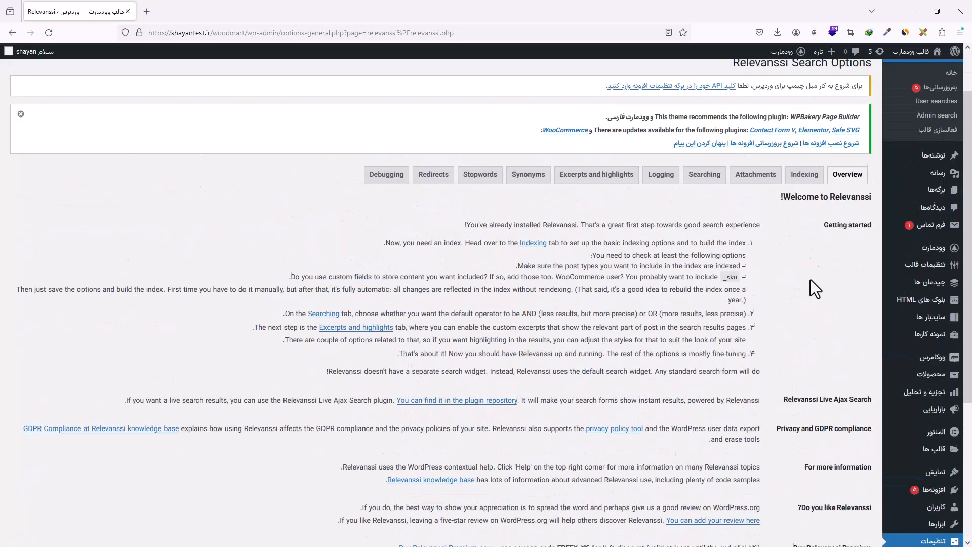
{"action": "left_click", "coordinate": [800, 185]}
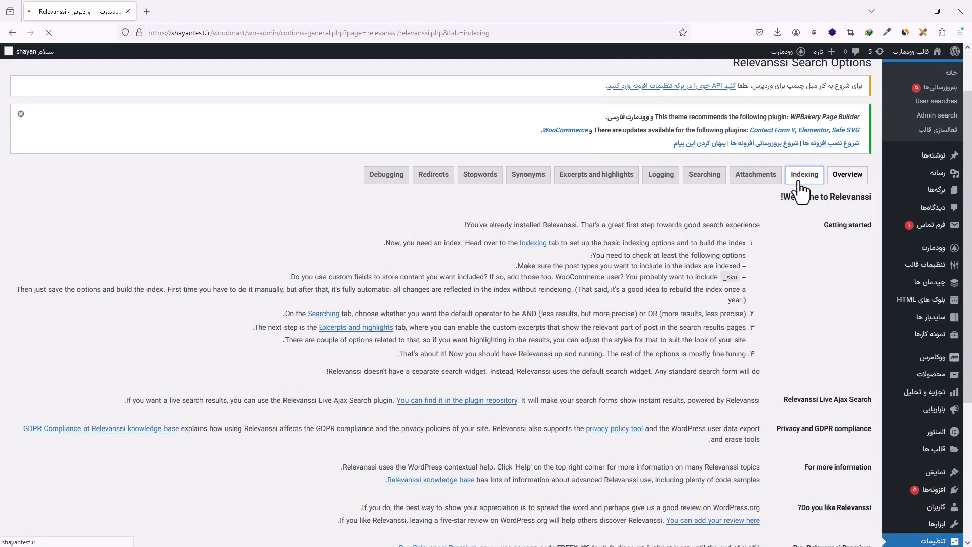
{"action": "scroll", "coordinate": [796, 180], "scroll_direction": "down", "scroll_amount": 2}
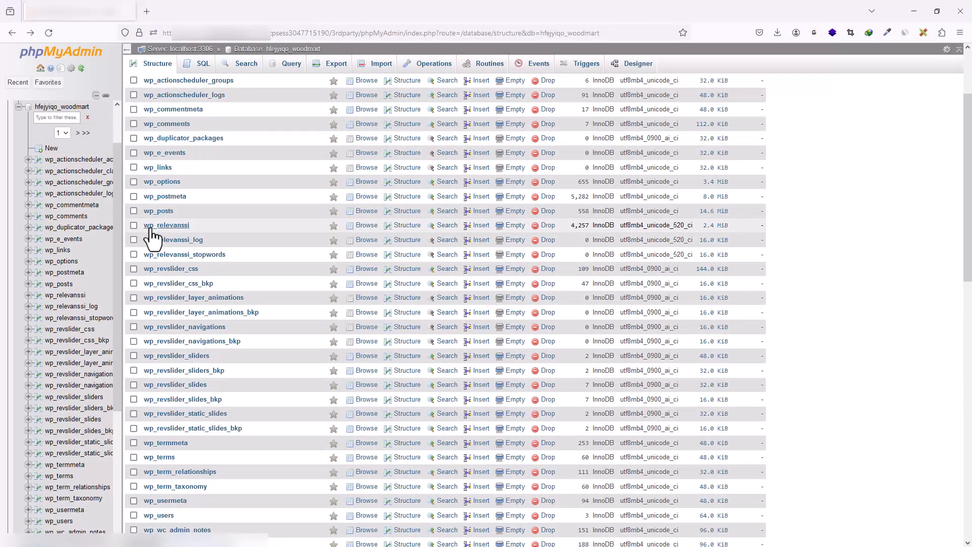
- Switch to phpMyAdmin and inspect the rows and structure of the wp_relevanssi table
{"action": "left_click", "coordinate": [151, 228]}
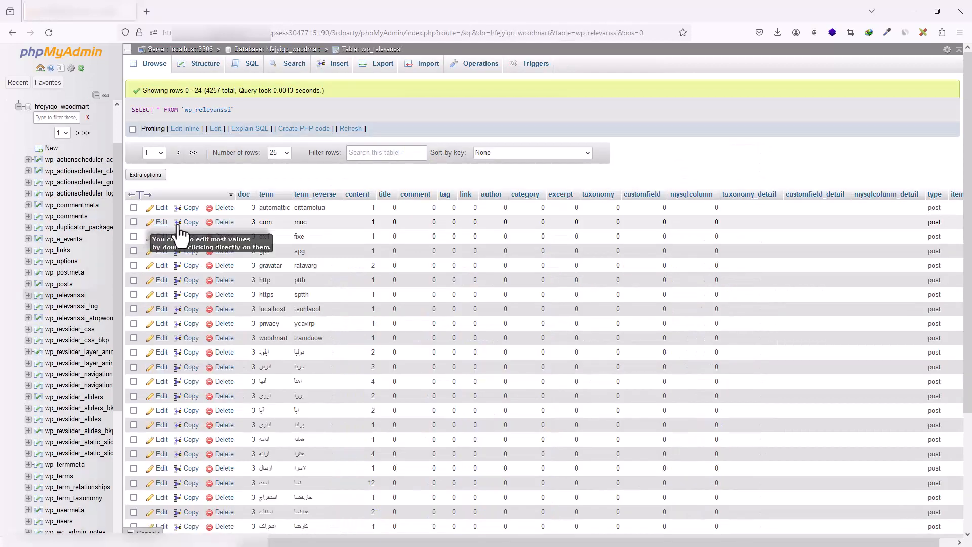
{"action": "left_click", "coordinate": [199, 64]}
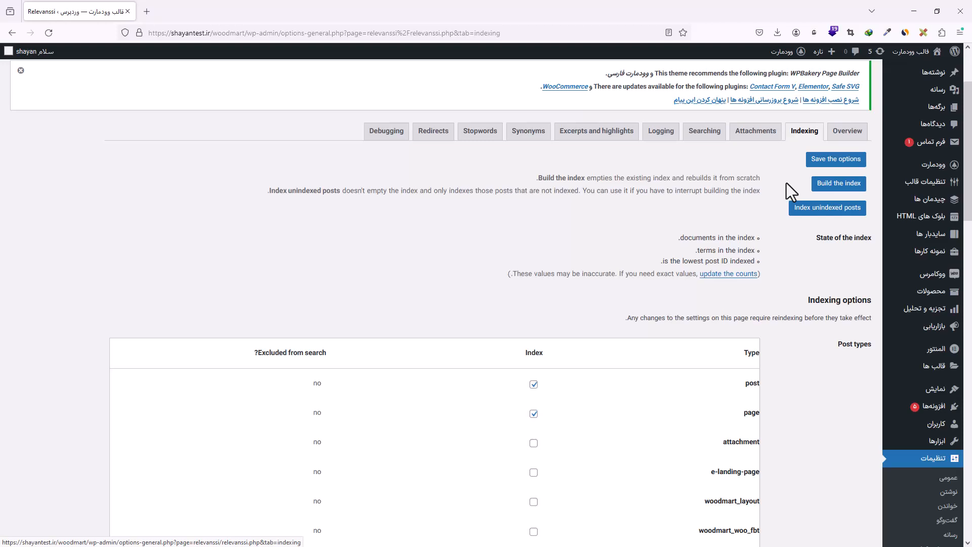
- Back in the Relevanssi Indexing settings, read the "Build the index" description and the notice about the missing index
{"action": "mouse_move", "coordinate": [536, 180]}
{"action": "left_mouse_down"}
{"action": "mouse_move", "coordinate": [545, 189]}
{"action": "mouse_move", "coordinate": [554, 178]}
{"action": "left_mouse_up"}
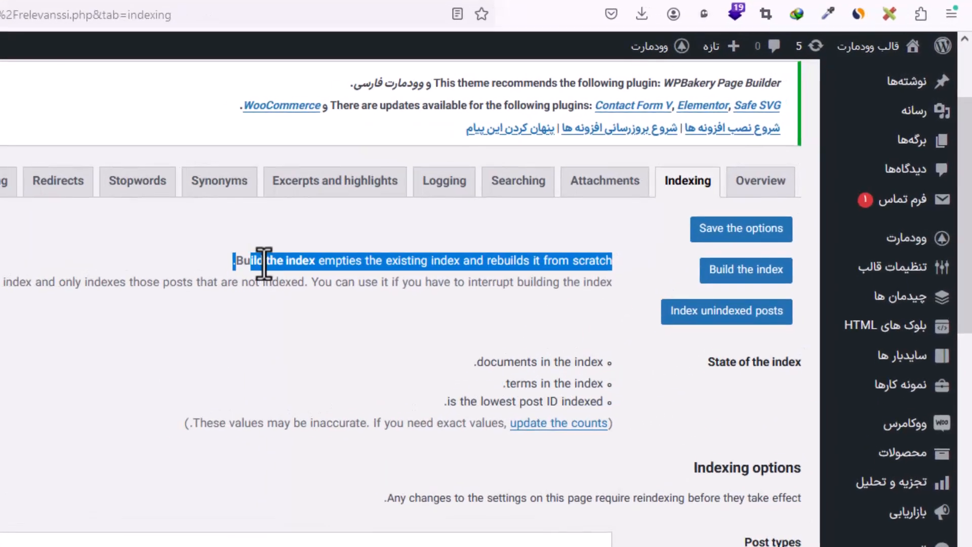
{"action": "triple_click", "coordinate": [260, 261]}
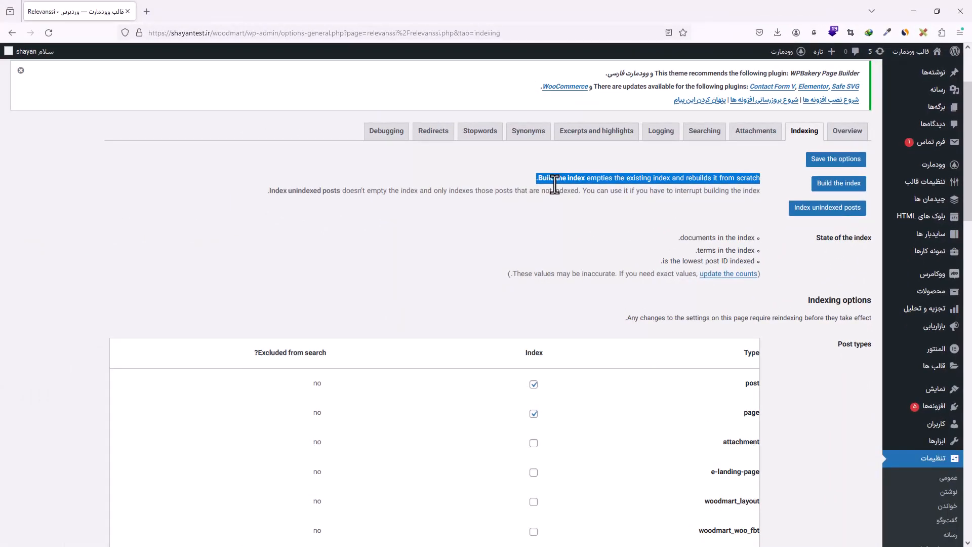
{"action": "left_click", "coordinate": [555, 185]}
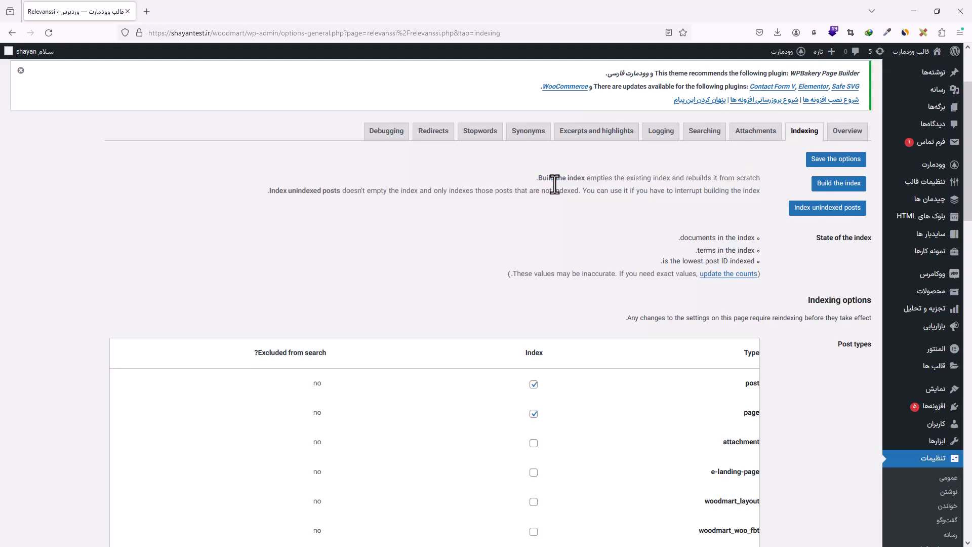
{"action": "scroll", "coordinate": [562, 152], "scroll_direction": "up", "scroll_amount": 2}
{"action": "left_click_drag", "start_coordinate": [509, 89], "coordinate": [734, 98]}
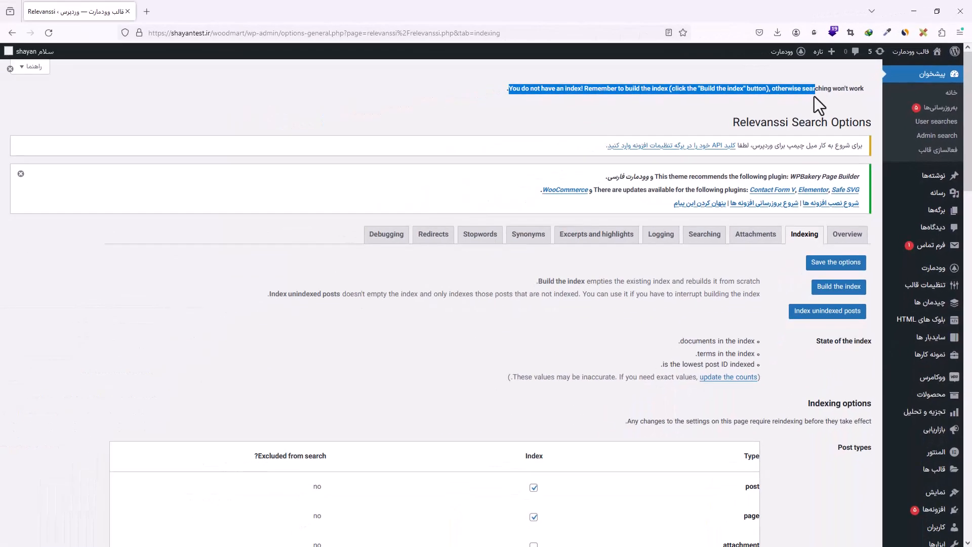
{"action": "left_click", "coordinate": [654, 106]}
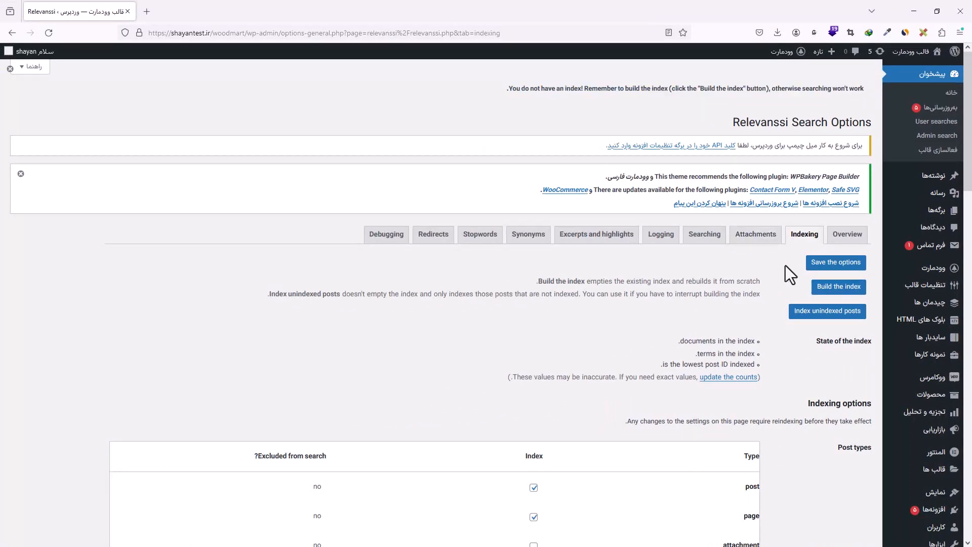
- Enable indexing of the product and product_variation post types in the Relevanssi indexing options
{"action": "scroll", "coordinate": [763, 319], "scroll_direction": "down", "scroll_amount": 4}
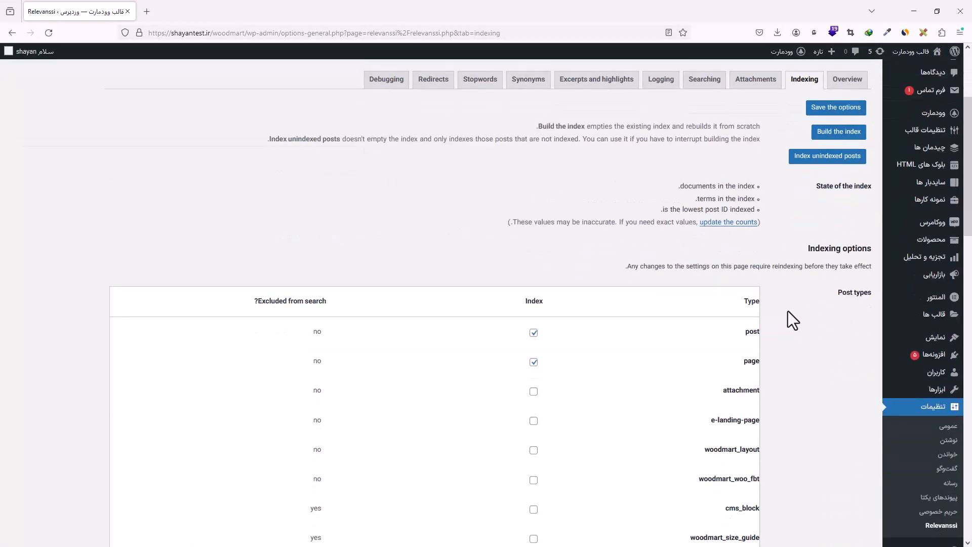
{"action": "scroll", "coordinate": [788, 314], "scroll_direction": "down", "scroll_amount": 1}
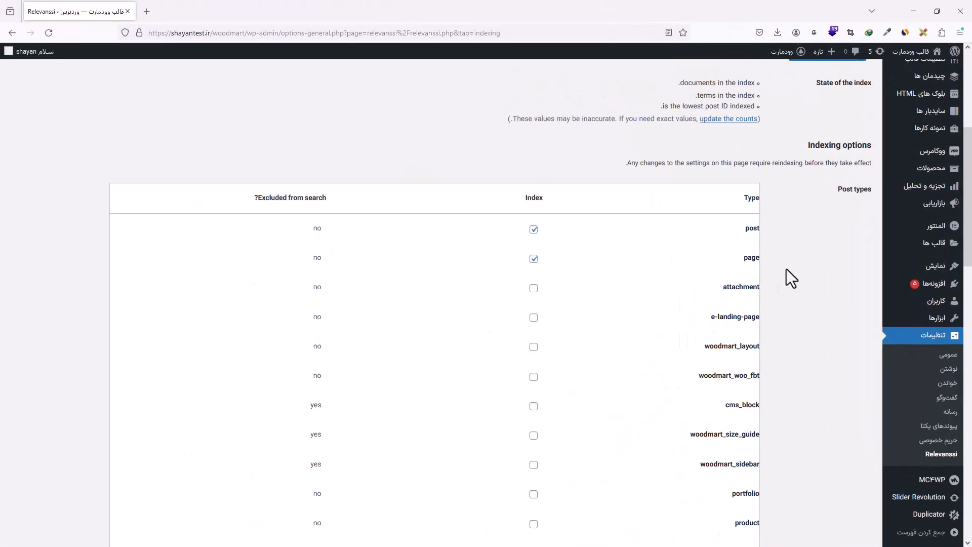
{"action": "scroll", "coordinate": [669, 367], "scroll_direction": "down", "scroll_amount": 2}
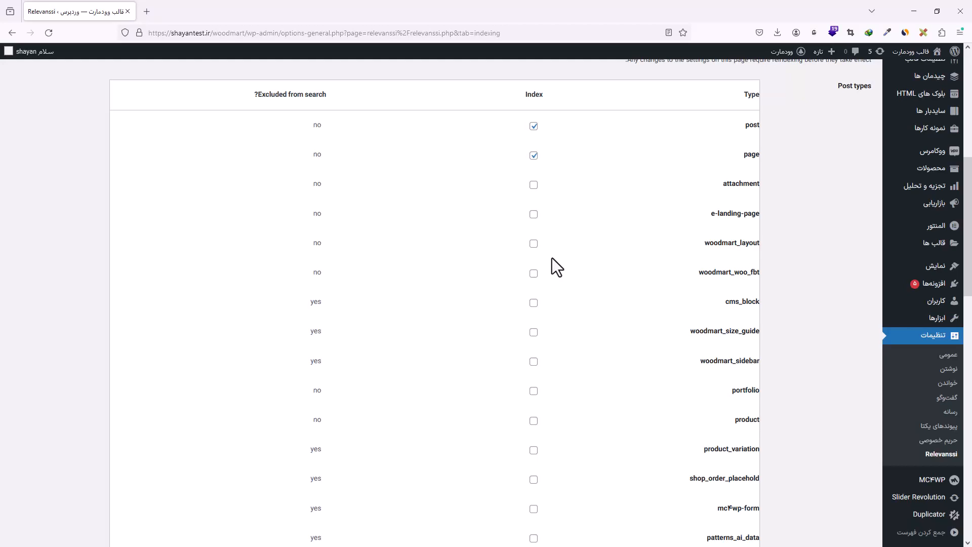
{"action": "scroll", "coordinate": [554, 275], "scroll_direction": "down", "scroll_amount": 2}
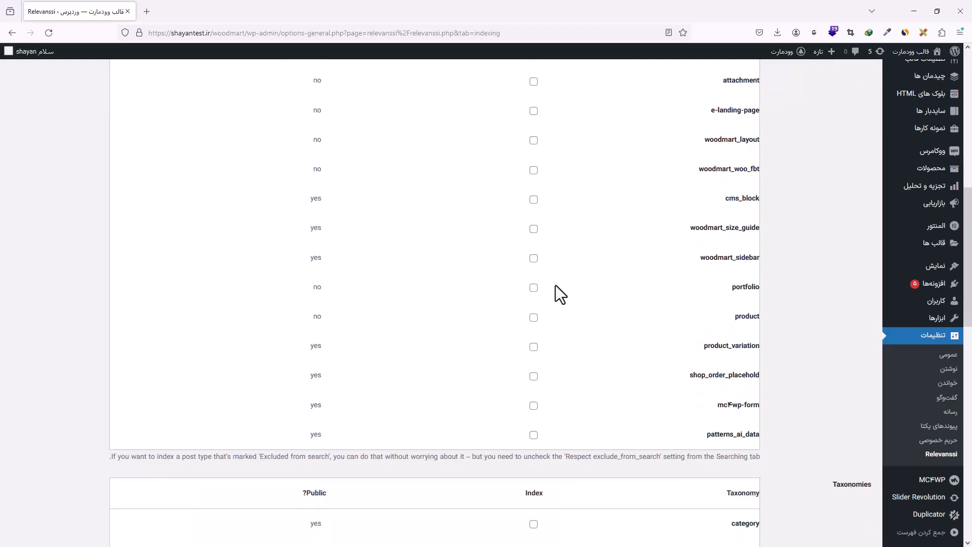
{"action": "left_click", "coordinate": [534, 318]}
{"action": "left_click", "coordinate": [534, 347]}
- Enable indexing of the category, post_tag, product_cat, product_tag and pa_brand taxonomies
{"action": "scroll", "coordinate": [567, 385], "scroll_direction": "down", "scroll_amount": 3}
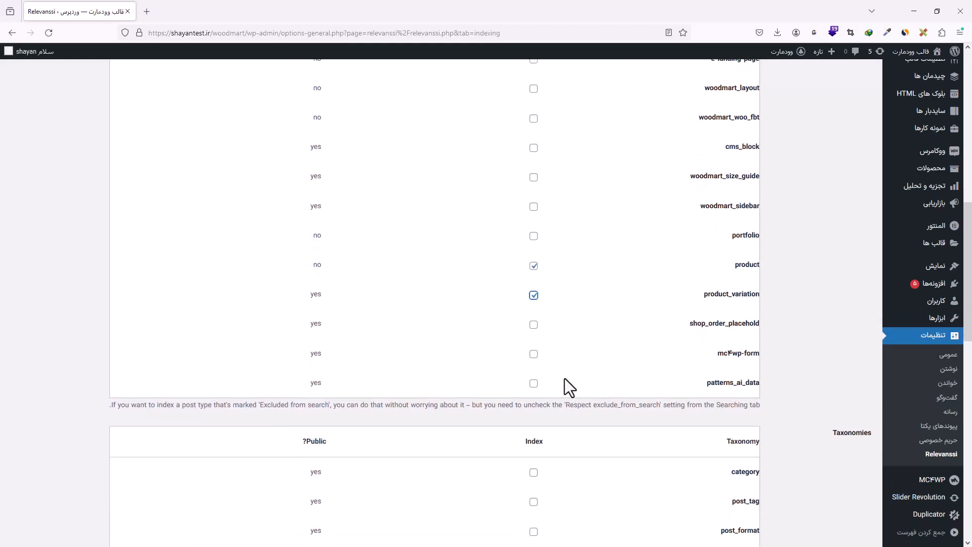
{"action": "scroll", "coordinate": [567, 381], "scroll_direction": "down", "scroll_amount": 1}
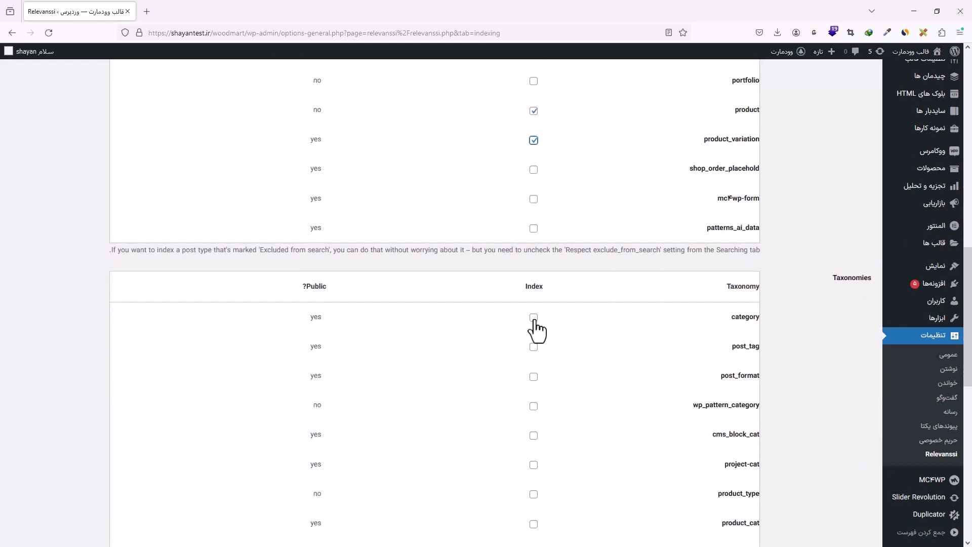
{"action": "left_click", "coordinate": [534, 318]}
{"action": "scroll", "coordinate": [579, 339], "scroll_direction": "down", "scroll_amount": 2}
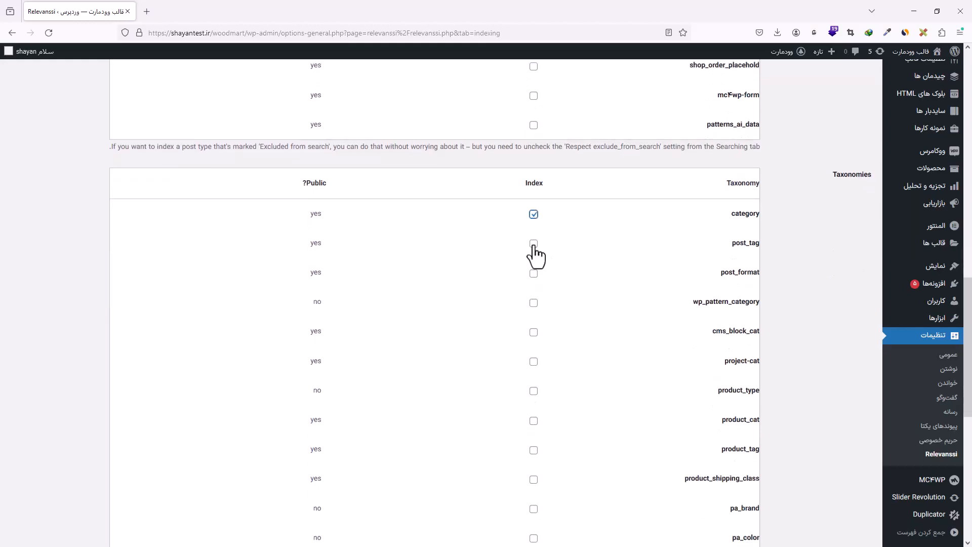
{"action": "left_click", "coordinate": [534, 245]}
{"action": "scroll", "coordinate": [549, 264], "scroll_direction": "down", "scroll_amount": 2}
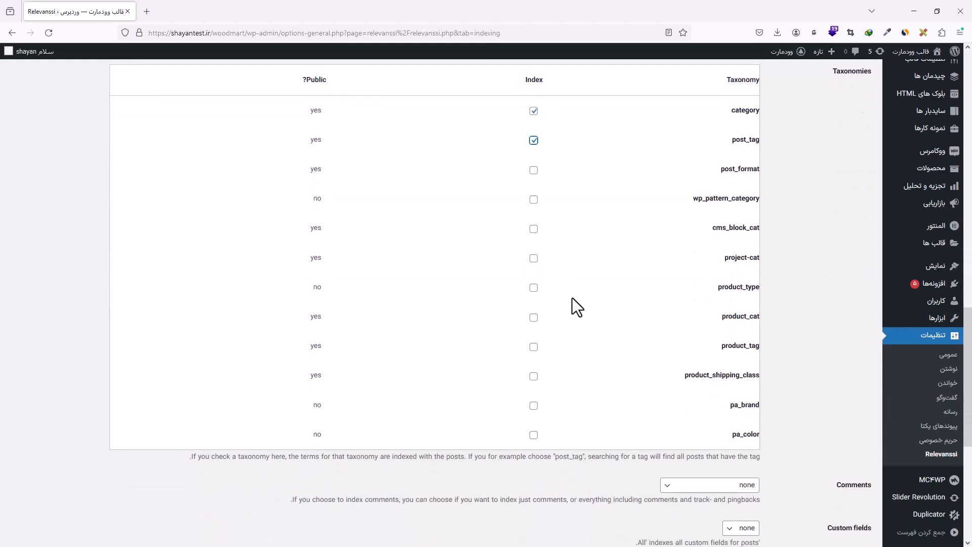
{"action": "left_click", "coordinate": [534, 317]}
{"action": "left_click", "coordinate": [534, 347]}
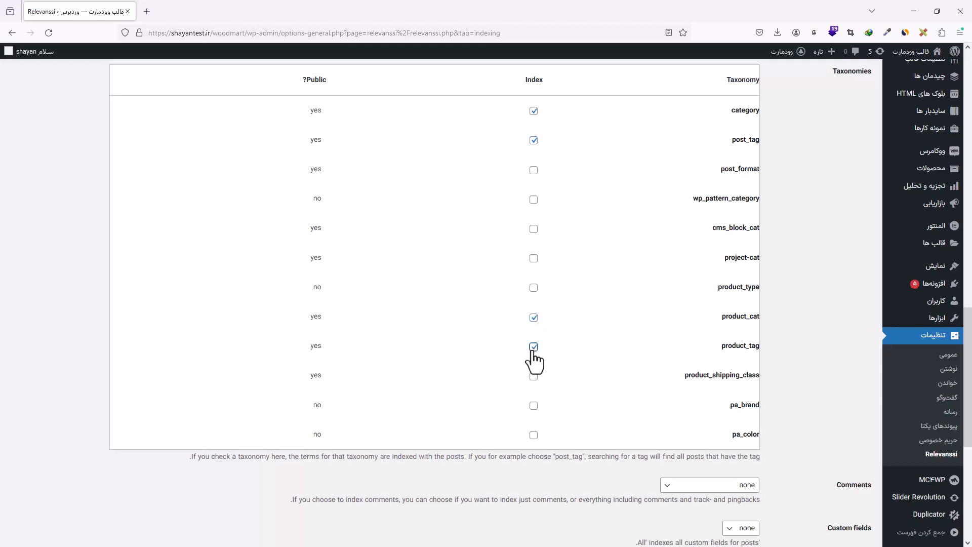
{"action": "left_click", "coordinate": [531, 406]}
- Enable indexing of the post excerpt and turn off shortcode expansion when indexing
{"action": "scroll", "coordinate": [569, 409], "scroll_direction": "down", "scroll_amount": 3}
{"action": "scroll", "coordinate": [559, 401], "scroll_direction": "down", "scroll_amount": 2}
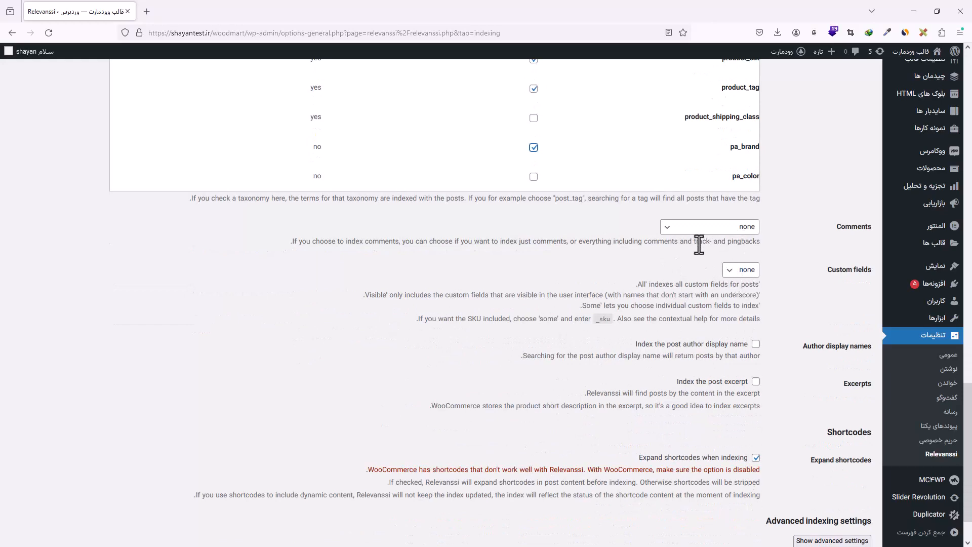
{"action": "scroll", "coordinate": [680, 246], "scroll_direction": "down", "scroll_amount": 1}
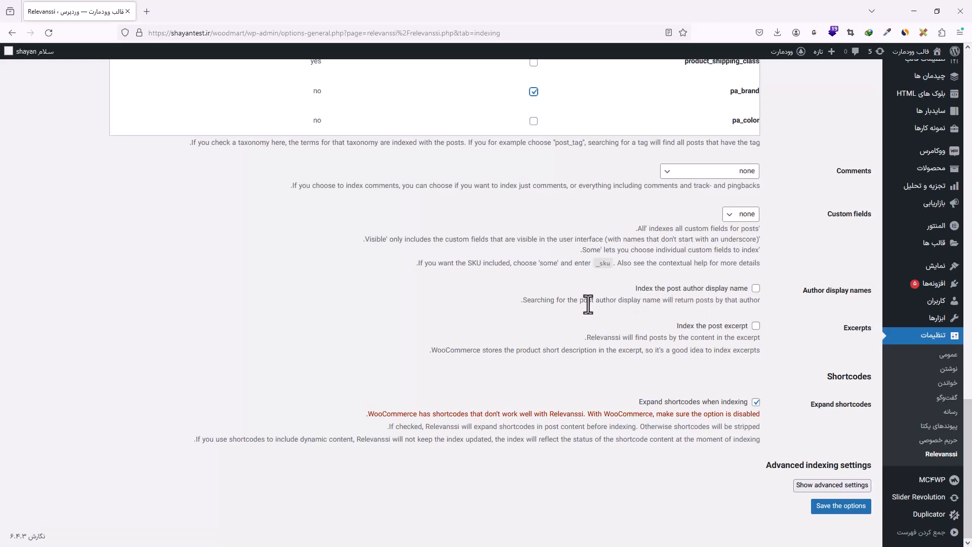
{"action": "left_click", "coordinate": [758, 290]}
{"action": "left_click", "coordinate": [758, 291]}
{"action": "left_click", "coordinate": [757, 326]}
{"action": "left_click", "coordinate": [756, 402]}
{"action": "left_click_drag", "start_coordinate": [588, 414], "coordinate": [777, 433]}
{"action": "left_click", "coordinate": [771, 433]}
- Show the advanced indexing settings and review the minimum word length and punctuation control options, including the choices for hyphens and dashes
{"action": "left_click", "coordinate": [801, 486]}
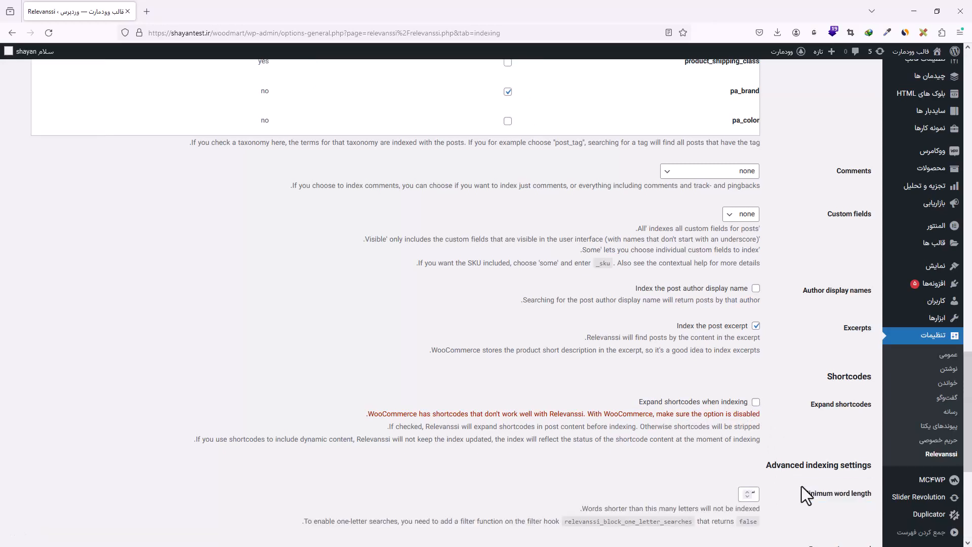
{"action": "scroll", "coordinate": [775, 420], "scroll_direction": "down", "scroll_amount": 3}
{"action": "scroll", "coordinate": [788, 418], "scroll_direction": "down", "scroll_amount": 3}
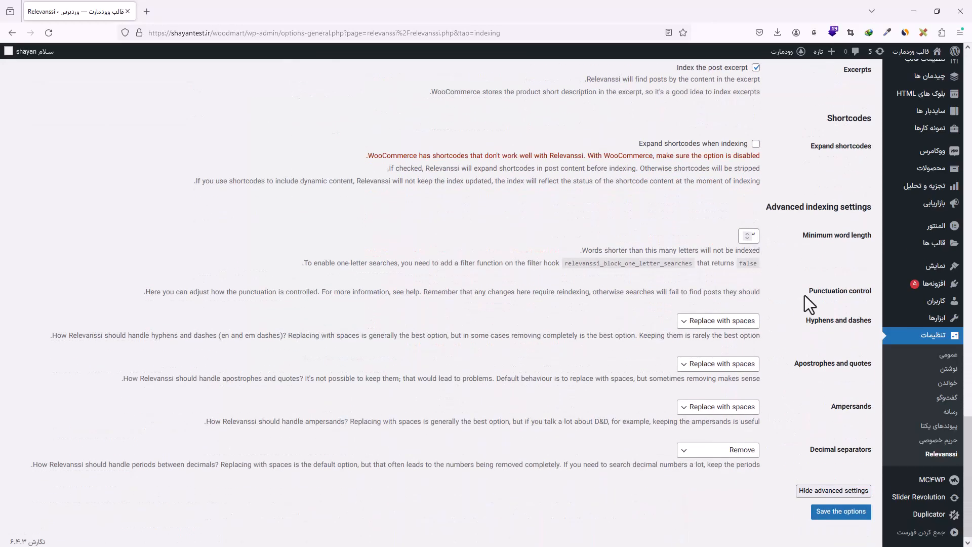
{"action": "scroll", "coordinate": [802, 306], "scroll_direction": "down", "scroll_amount": 1}
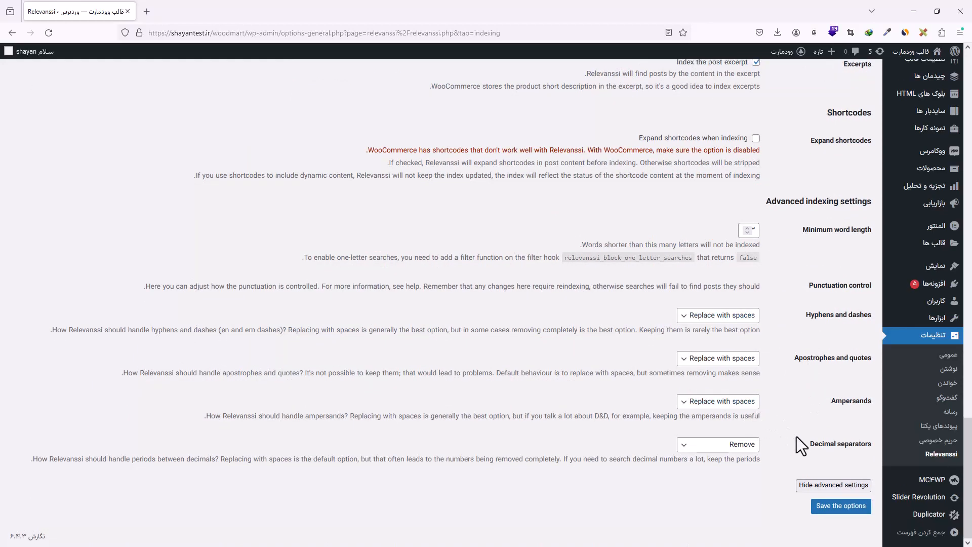
{"action": "left_click", "coordinate": [743, 360]}
{"action": "left_click", "coordinate": [741, 361]}
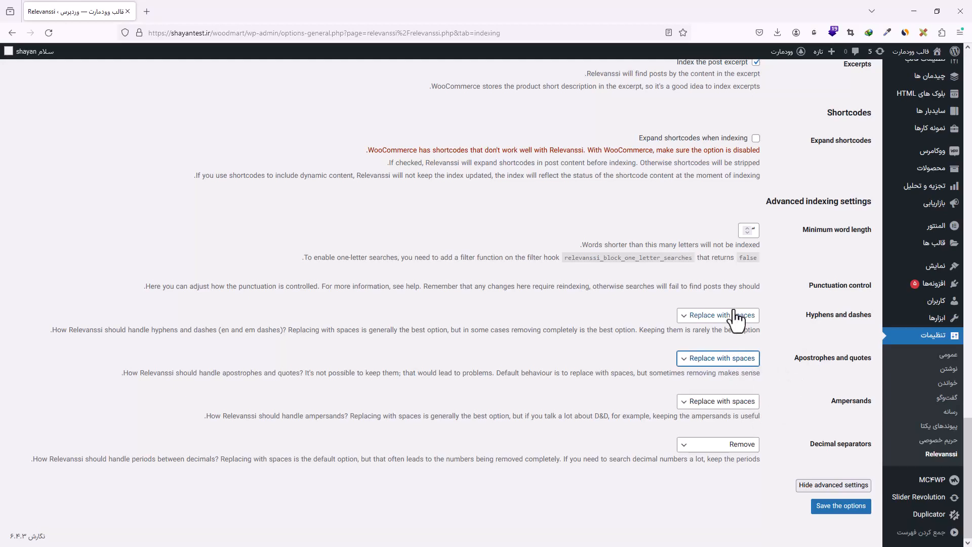
{"action": "left_click", "coordinate": [744, 320]}
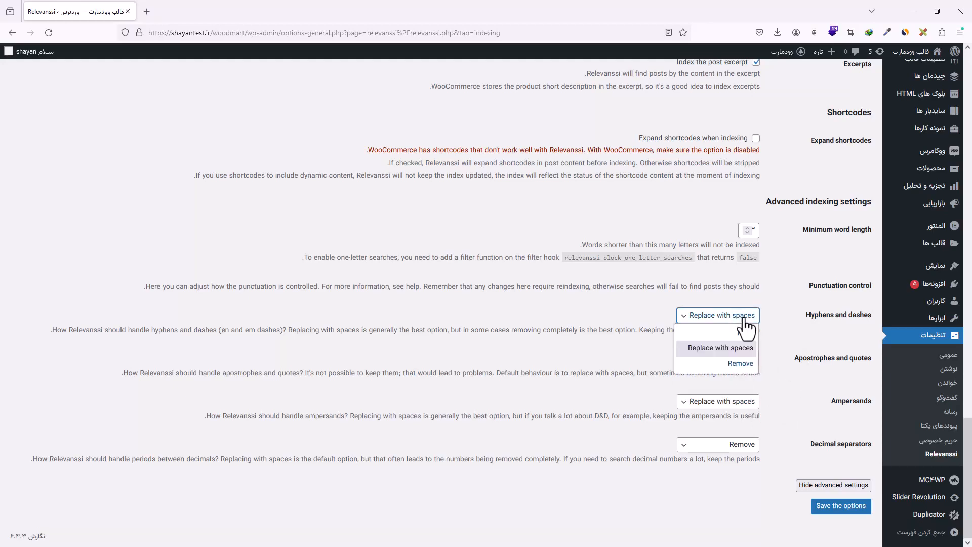
{"action": "left_click", "coordinate": [745, 319]}
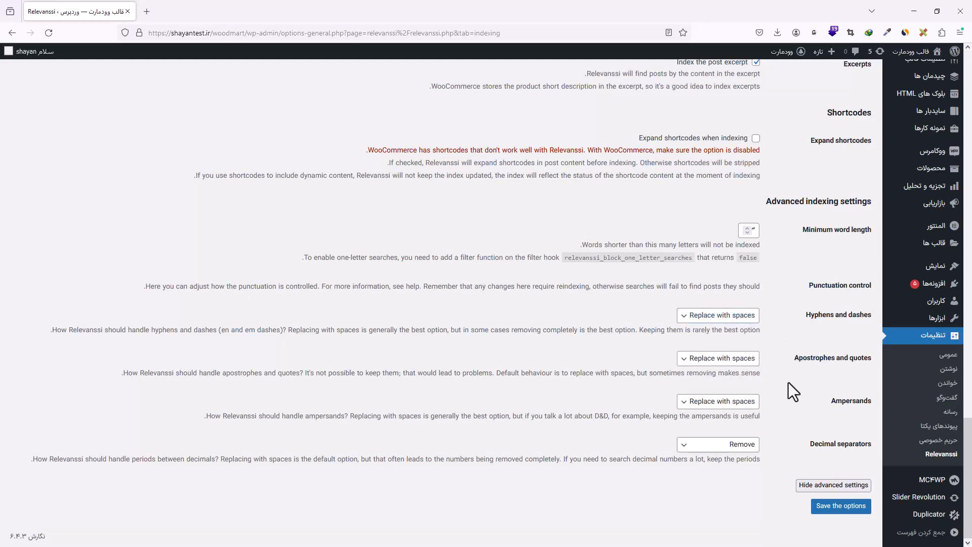
- Save the indexing options
{"action": "scroll", "coordinate": [788, 382], "scroll_direction": "up", "scroll_amount": 5}
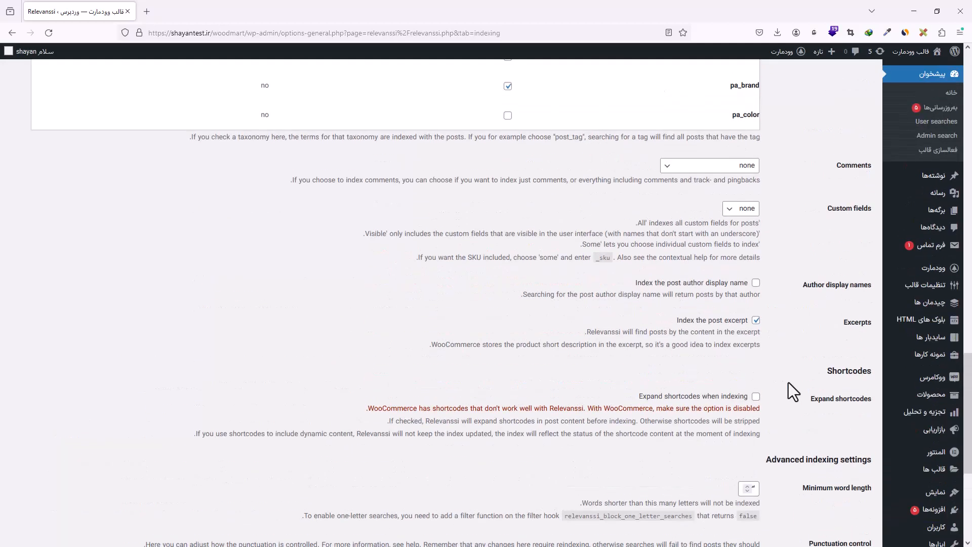
{"action": "scroll", "coordinate": [788, 382], "scroll_direction": "up", "scroll_amount": 15}
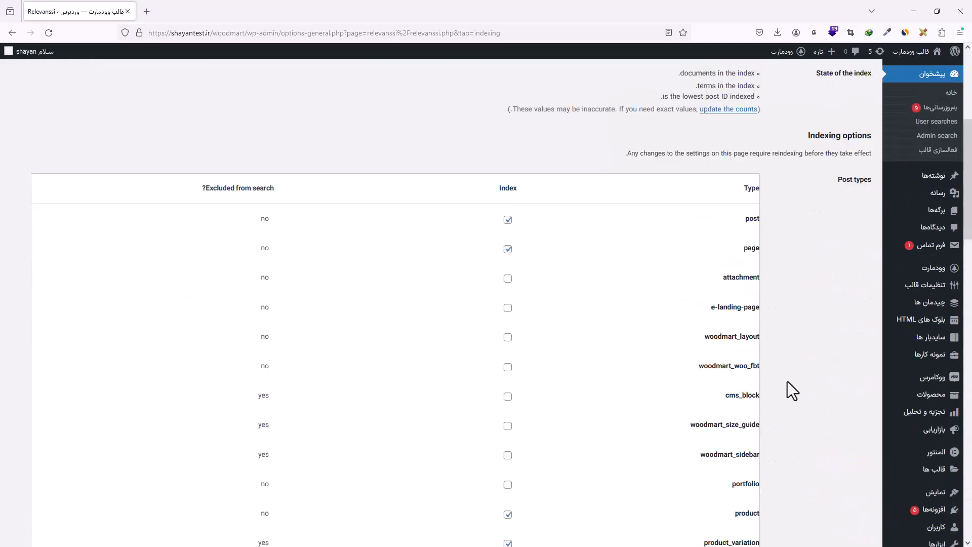
{"action": "scroll", "coordinate": [788, 381], "scroll_direction": "up", "scroll_amount": 3}
{"action": "left_click", "coordinate": [823, 151]}
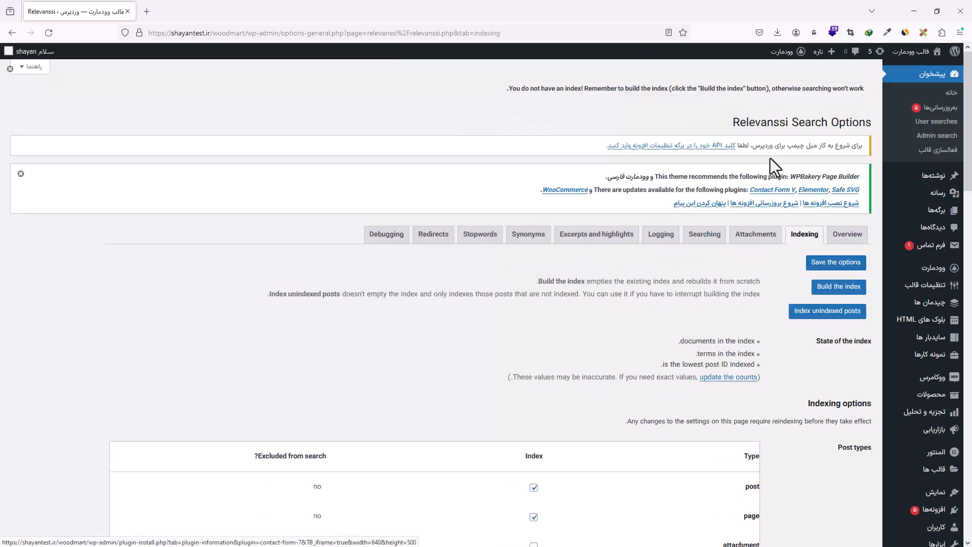
- Build the Relevanssi index from scratch
{"action": "scroll", "coordinate": [770, 158], "scroll_direction": "down", "scroll_amount": 4}
{"action": "scroll", "coordinate": [780, 169], "scroll_direction": "up", "scroll_amount": 1}
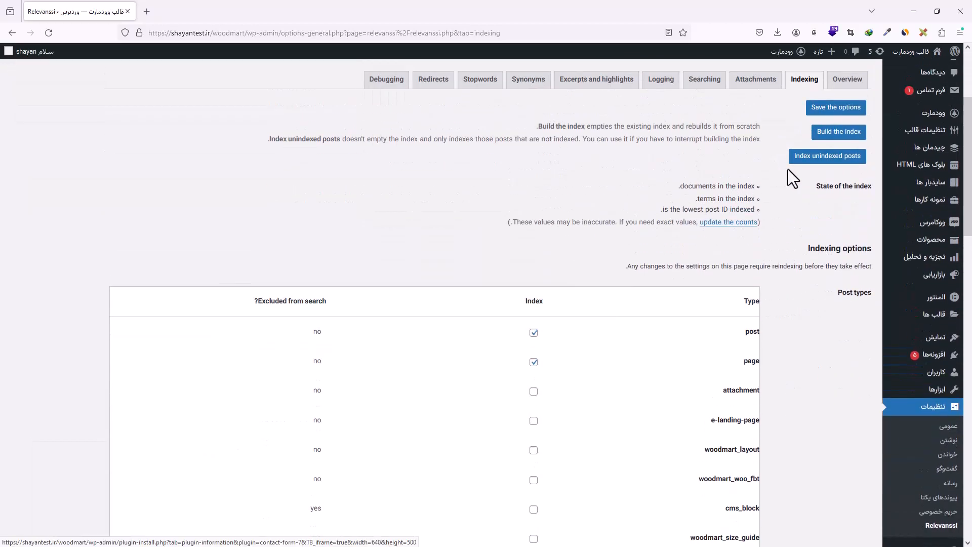
{"action": "scroll", "coordinate": [833, 147], "scroll_direction": "up", "scroll_amount": 2}
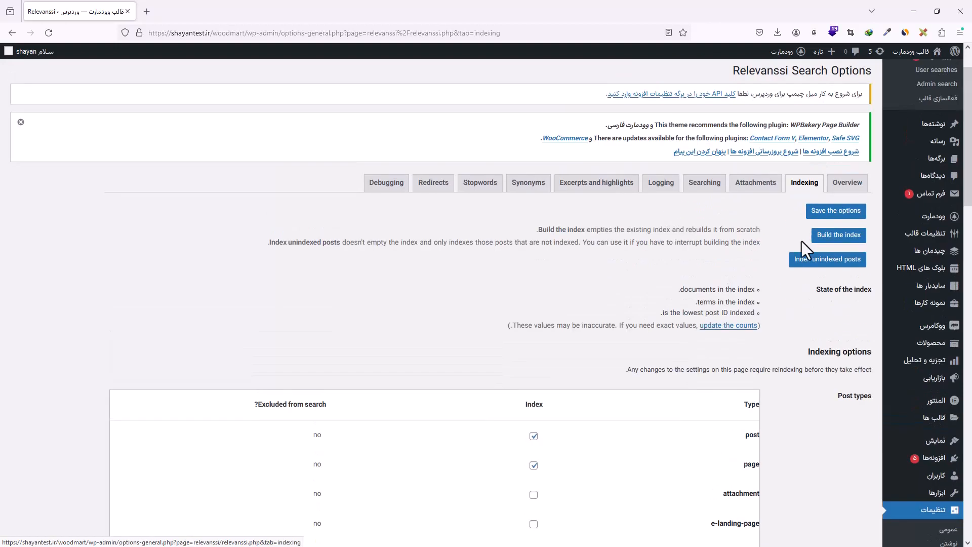
{"action": "left_click", "coordinate": [827, 242]}
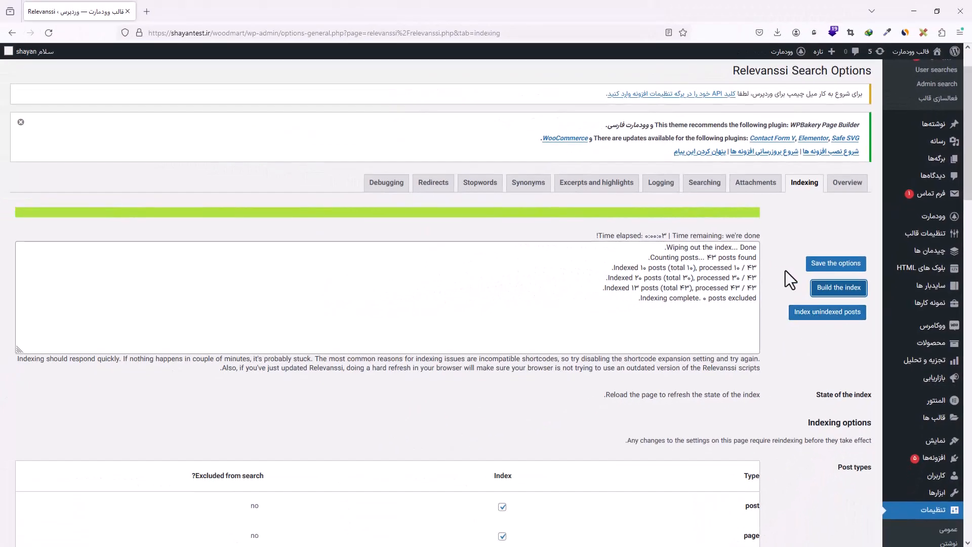
- Check the Attachments settings and review the Searching choices for default operator, default order and keyword matching
{"action": "left_click", "coordinate": [755, 182]}
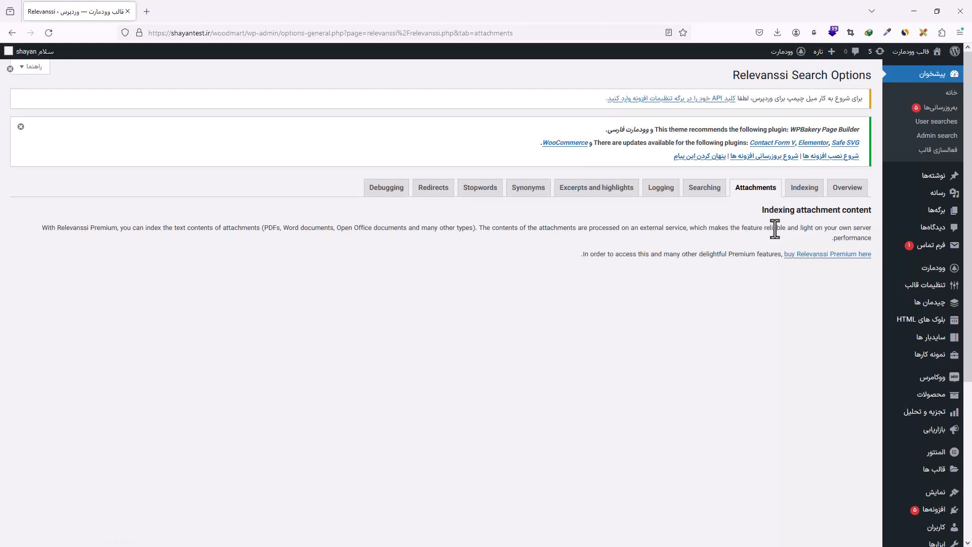
{"action": "left_click", "coordinate": [704, 189]}
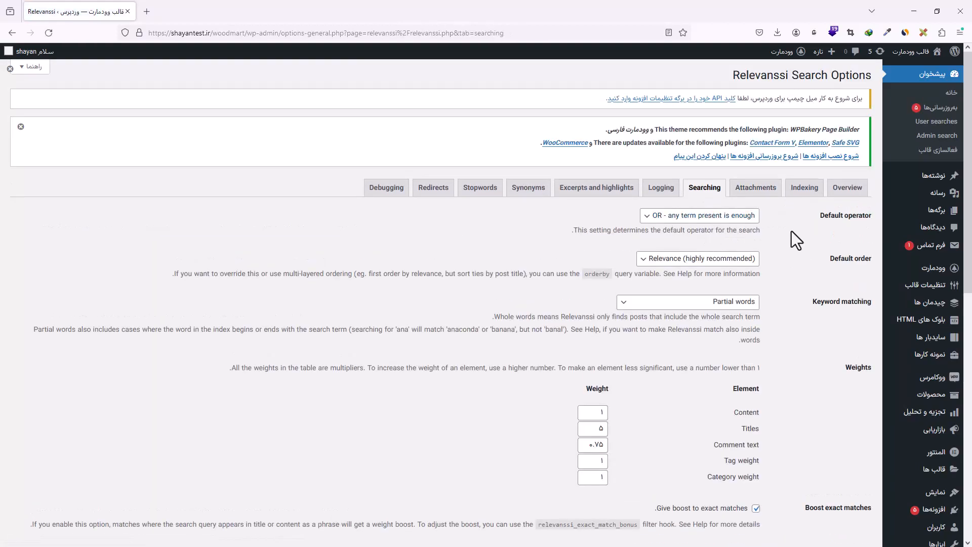
{"action": "left_click", "coordinate": [729, 218]}
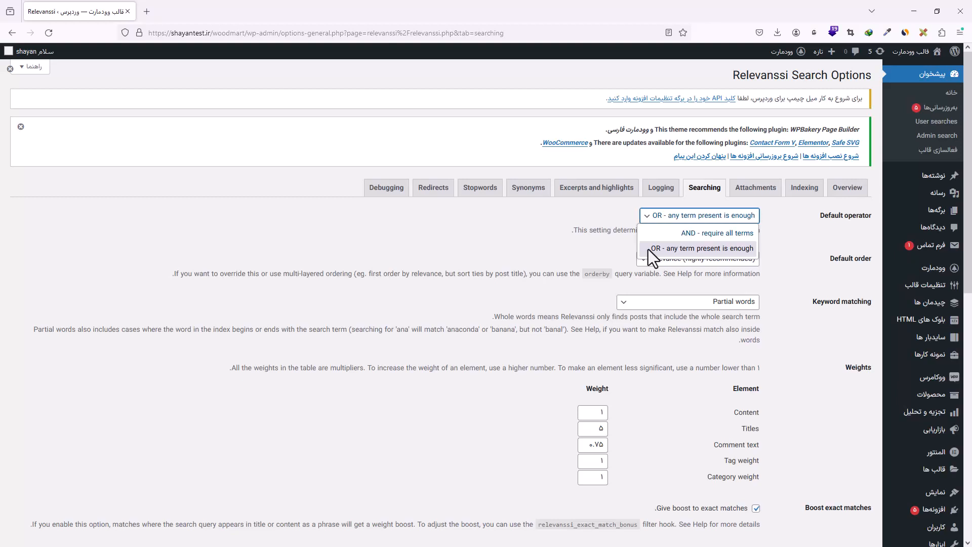
{"action": "left_click", "coordinate": [611, 245]}
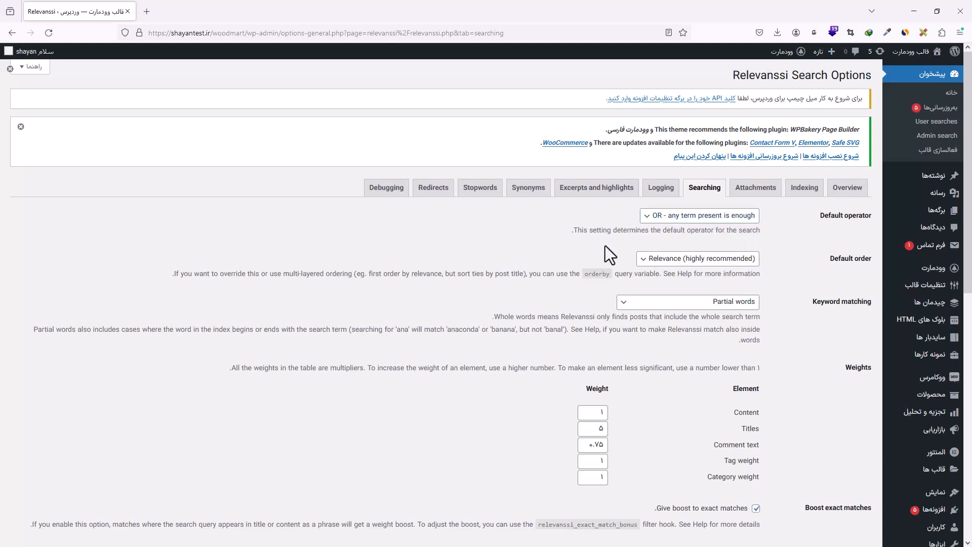
{"action": "left_click", "coordinate": [707, 260]}
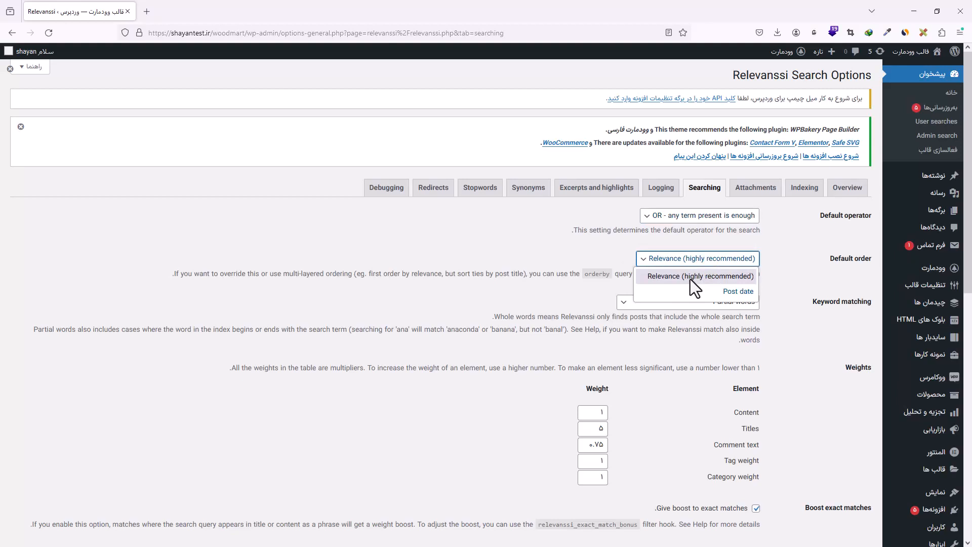
{"action": "left_click", "coordinate": [739, 281]}
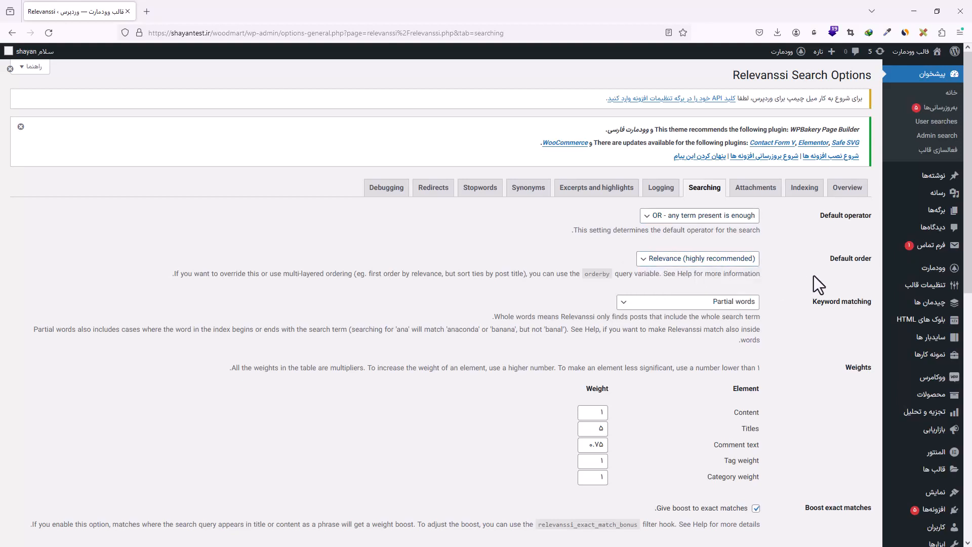
{"action": "scroll", "coordinate": [808, 262], "scroll_direction": "down", "scroll_amount": 1}
{"action": "left_click", "coordinate": [746, 253]}
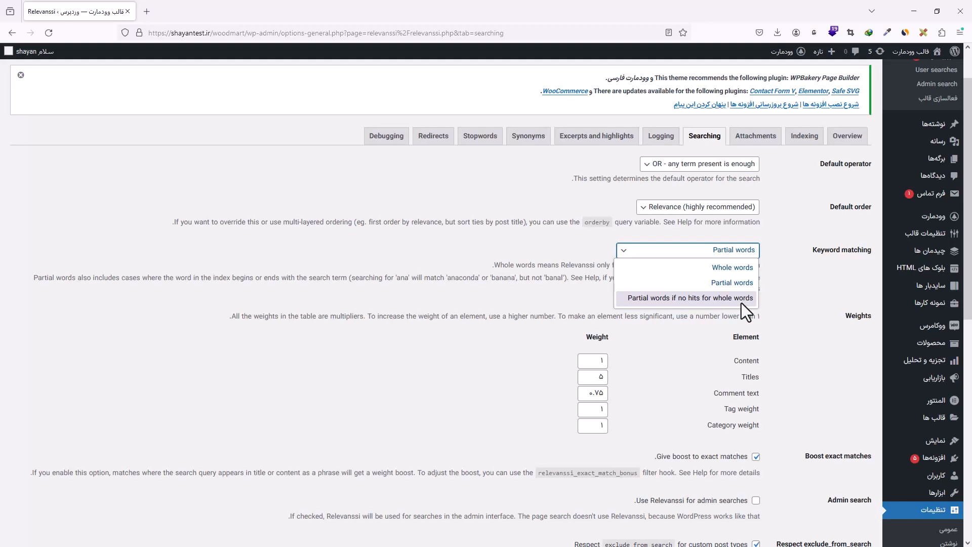
{"action": "left_click", "coordinate": [807, 280]}
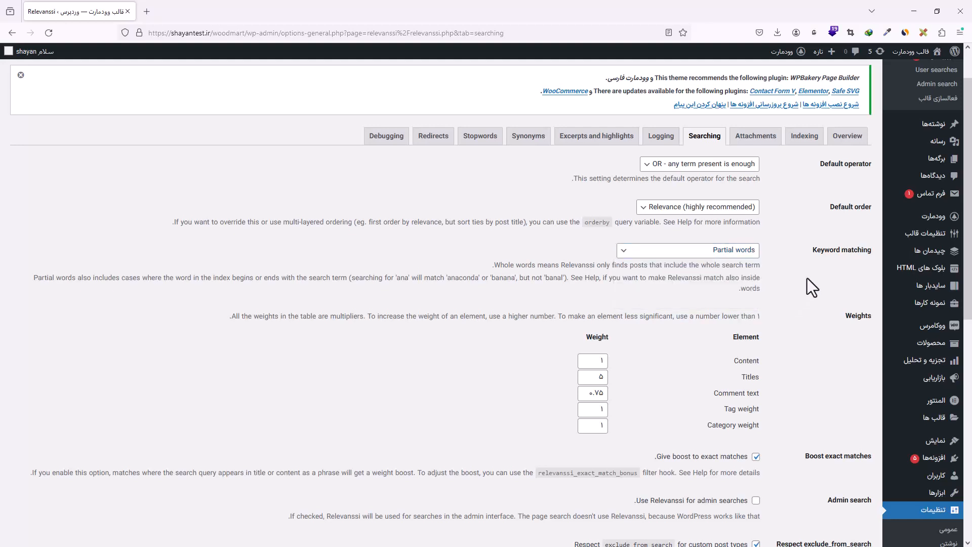
- Set the search weights to 10 for titles, 0.01 for comment text and 2 for categories
{"action": "scroll", "coordinate": [801, 268], "scroll_direction": "down", "scroll_amount": 2}
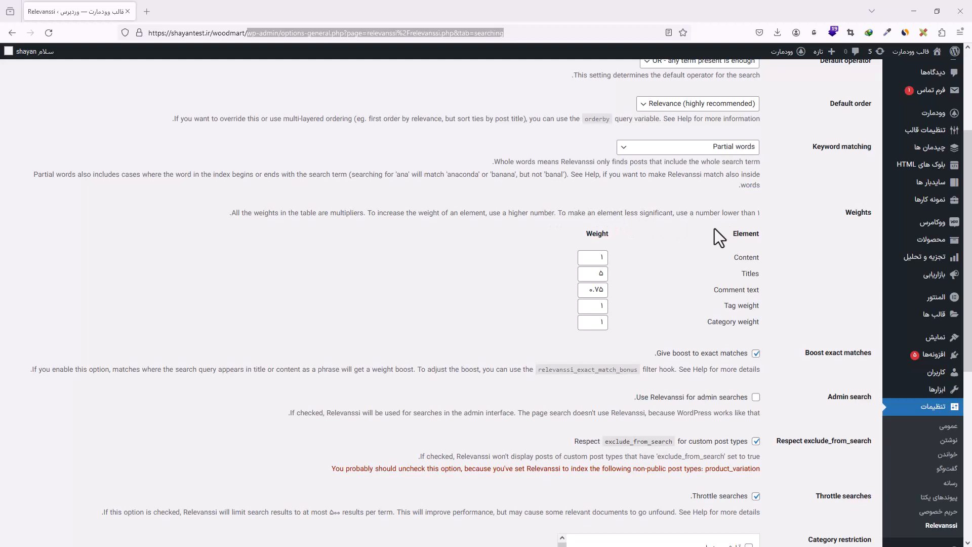
{"action": "scroll", "coordinate": [679, 239], "scroll_direction": "down", "scroll_amount": 2}
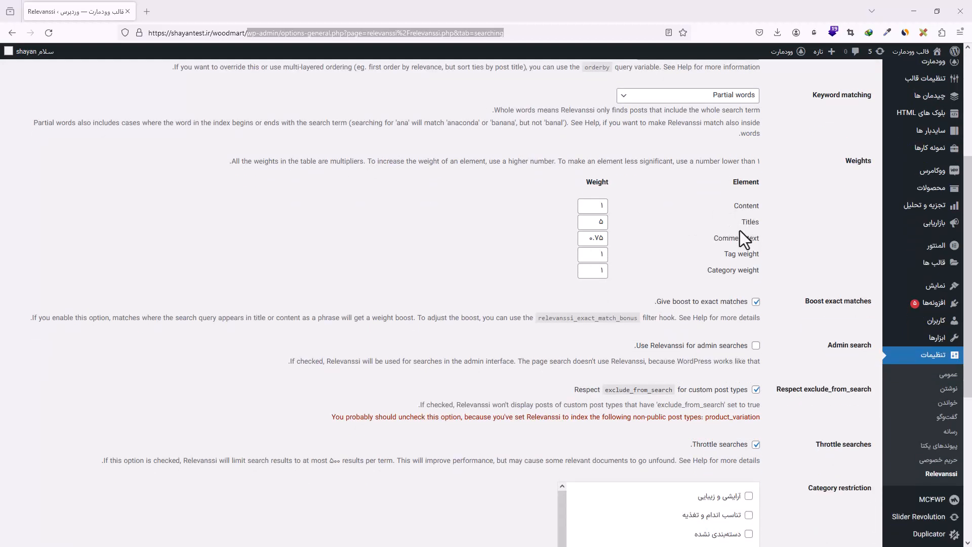
{"action": "double_click", "coordinate": [598, 222]}
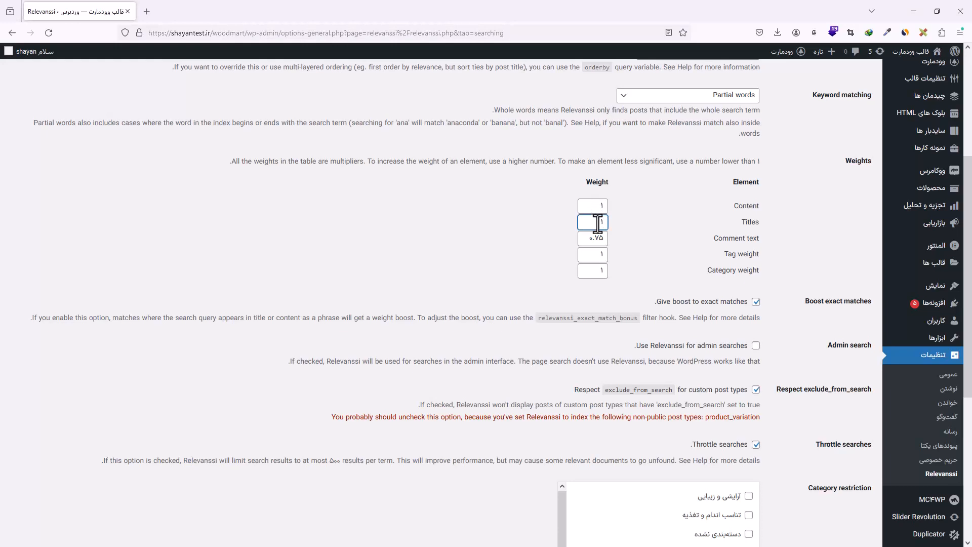
{"action": "type", "text": "10"}
{"action": "double_click", "coordinate": [598, 238]}
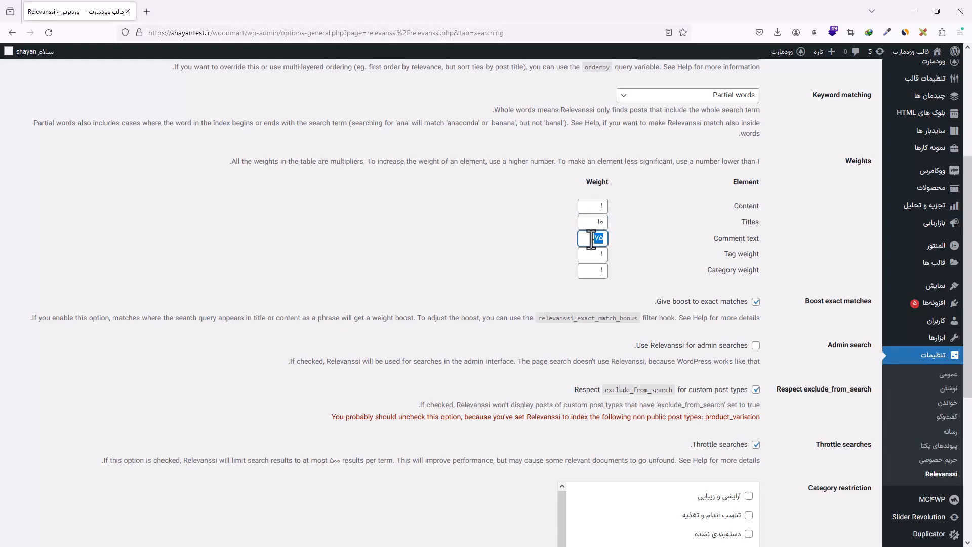
{"action": "type", "text": "01"}
{"action": "left_click", "coordinate": [595, 255]}
{"action": "left_click", "coordinate": [597, 272]}
{"action": "double_click", "coordinate": [596, 272]}
{"action": "type", "text": "2"}
{"action": "left_click", "coordinate": [518, 274]}
- Turn off respecting exclude_from_search for custom post types and save the searching options
{"action": "scroll", "coordinate": [642, 255], "scroll_direction": "down", "scroll_amount": 1}
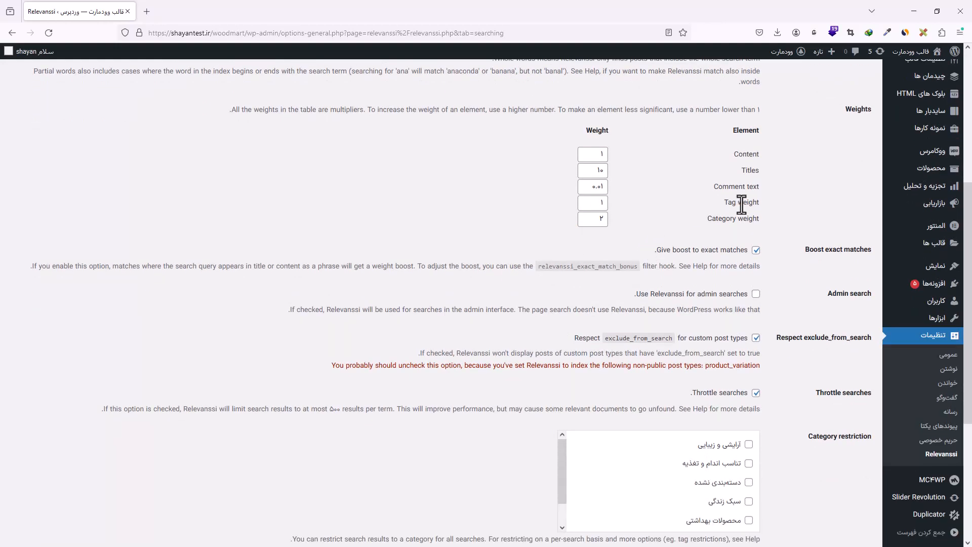
{"action": "scroll", "coordinate": [744, 208], "scroll_direction": "down", "scroll_amount": 1}
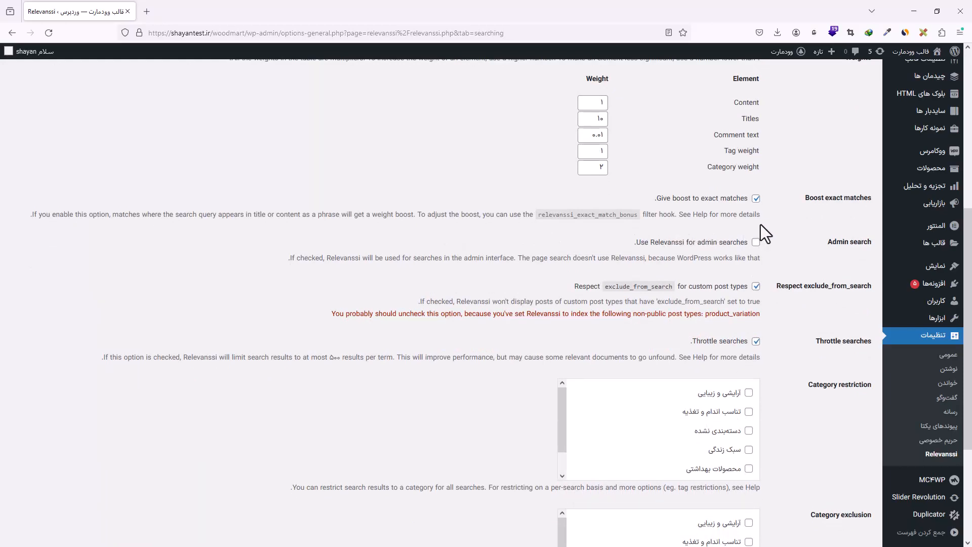
{"action": "scroll", "coordinate": [802, 220], "scroll_direction": "down", "scroll_amount": 1}
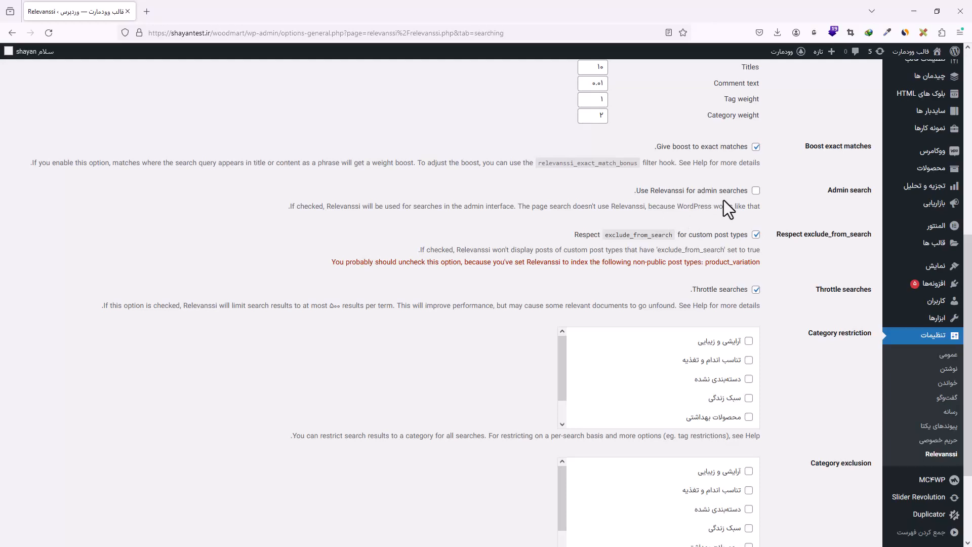
{"action": "scroll", "coordinate": [782, 218], "scroll_direction": "down", "scroll_amount": 1}
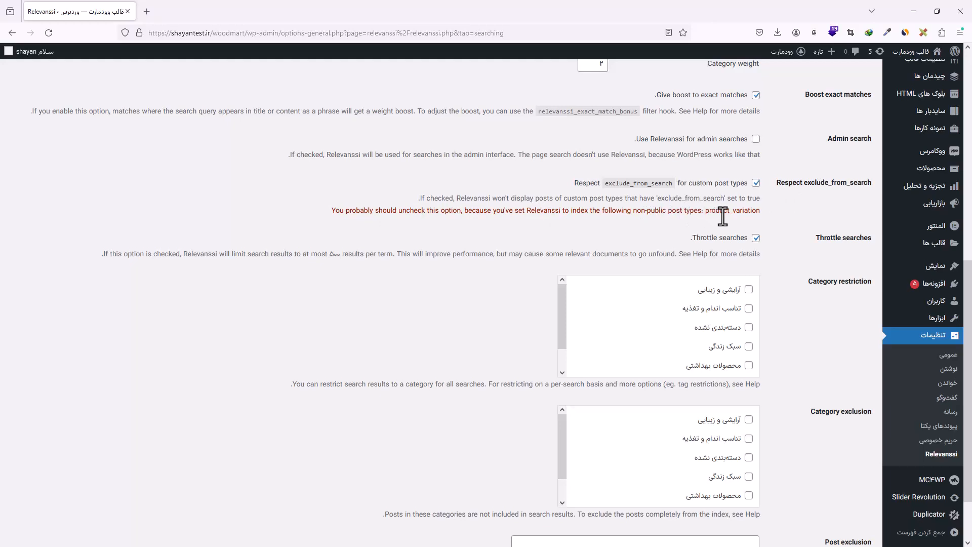
{"action": "left_click", "coordinate": [756, 184]}
{"action": "scroll", "coordinate": [779, 218], "scroll_direction": "down", "scroll_amount": 2}
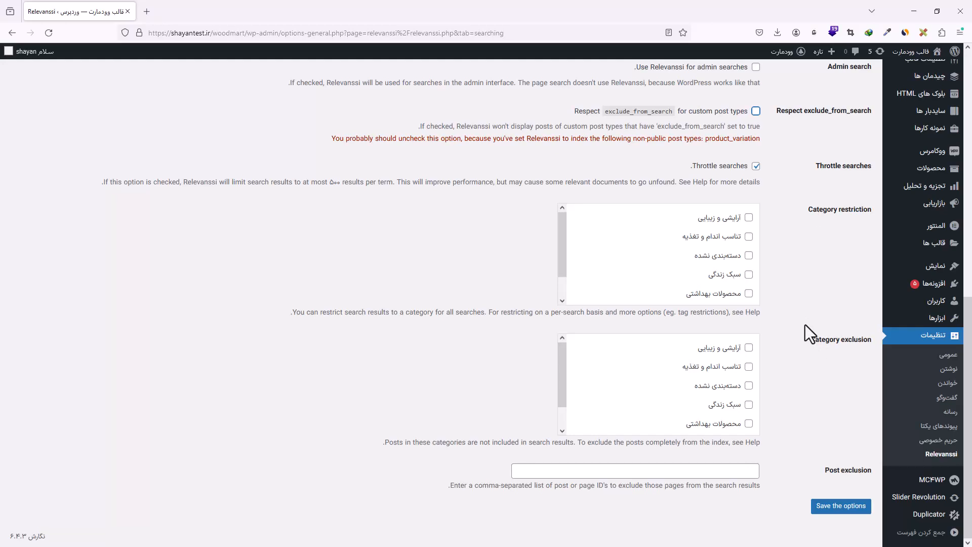
{"action": "left_click", "coordinate": [821, 506]}
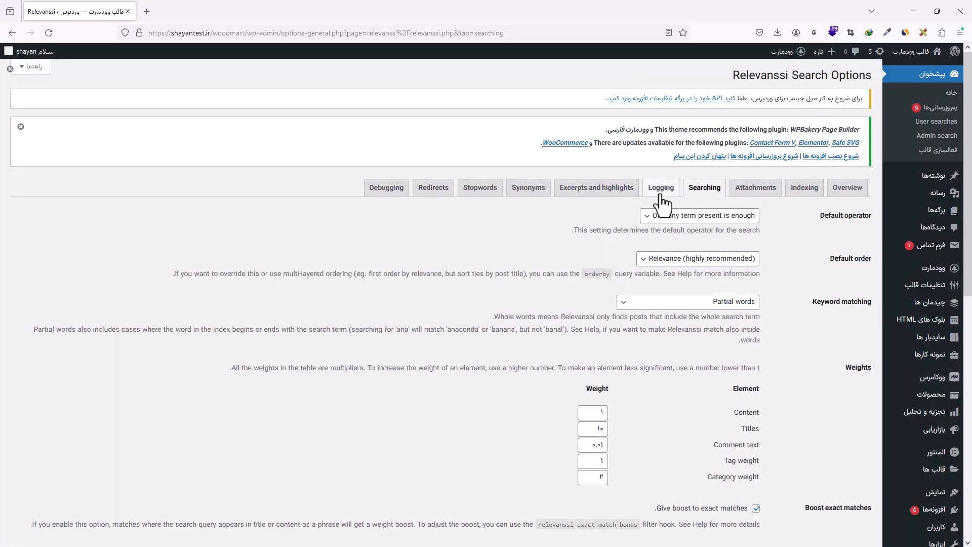
- In the Logging settings, enable keeping a log of user queries and logging the user's IP with the queries
{"action": "left_click", "coordinate": [660, 195]}
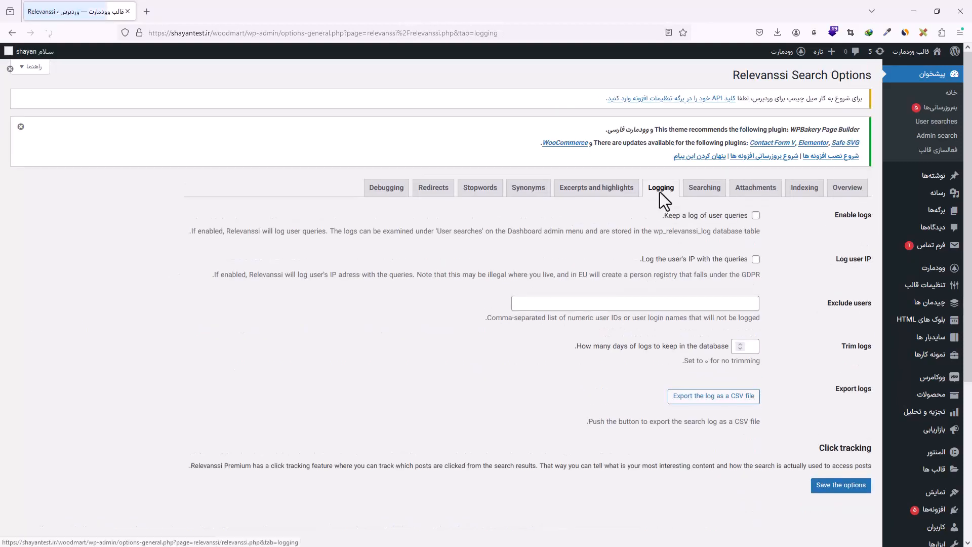
{"action": "scroll", "coordinate": [663, 200], "scroll_direction": "down", "scroll_amount": 1}
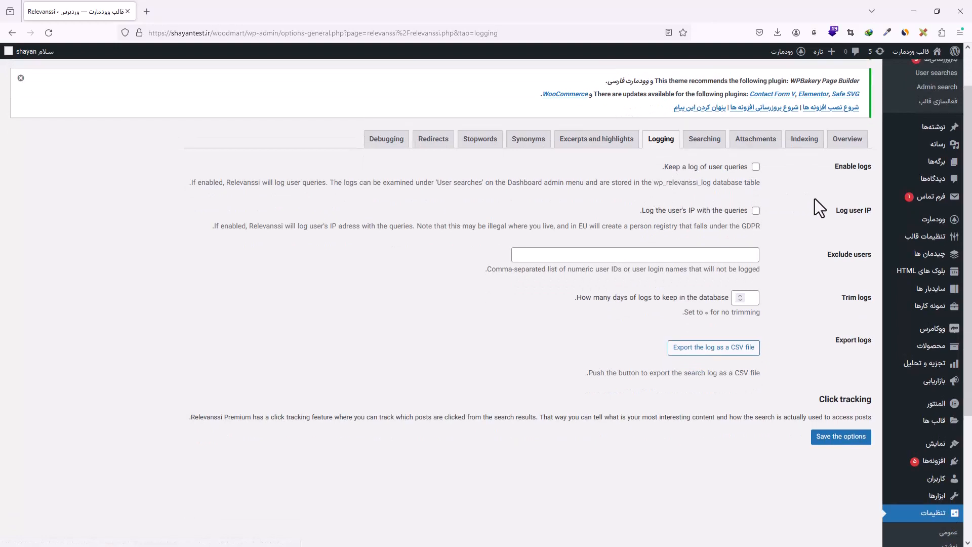
{"action": "scroll", "coordinate": [831, 213], "scroll_direction": "up", "scroll_amount": 1}
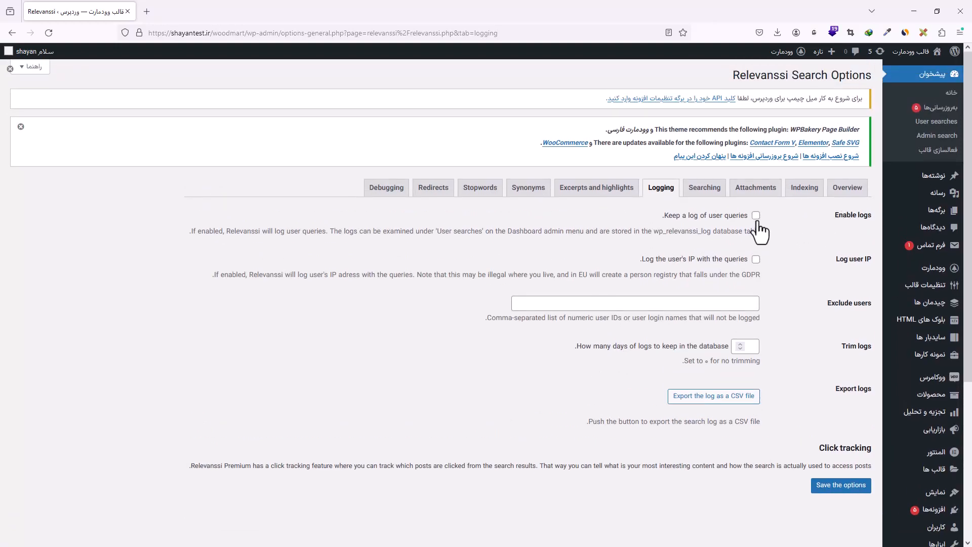
{"action": "left_click", "coordinate": [757, 216]}
{"action": "left_click", "coordinate": [756, 259]}
{"action": "scroll", "coordinate": [804, 268], "scroll_direction": "down", "scroll_amount": 1}
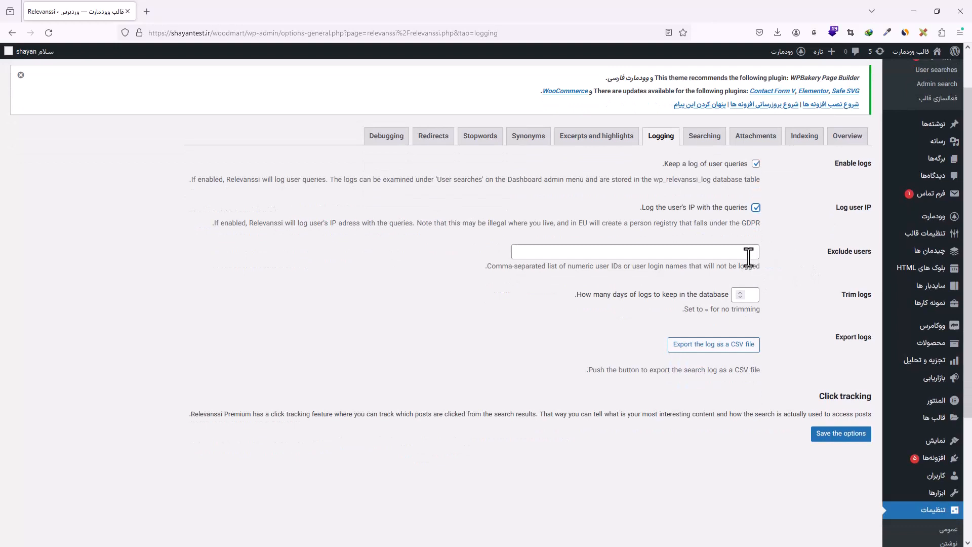
- Exclude the administrator's login name from the search log and set log trimming to 0 days
{"action": "left_click", "coordinate": [748, 256]}
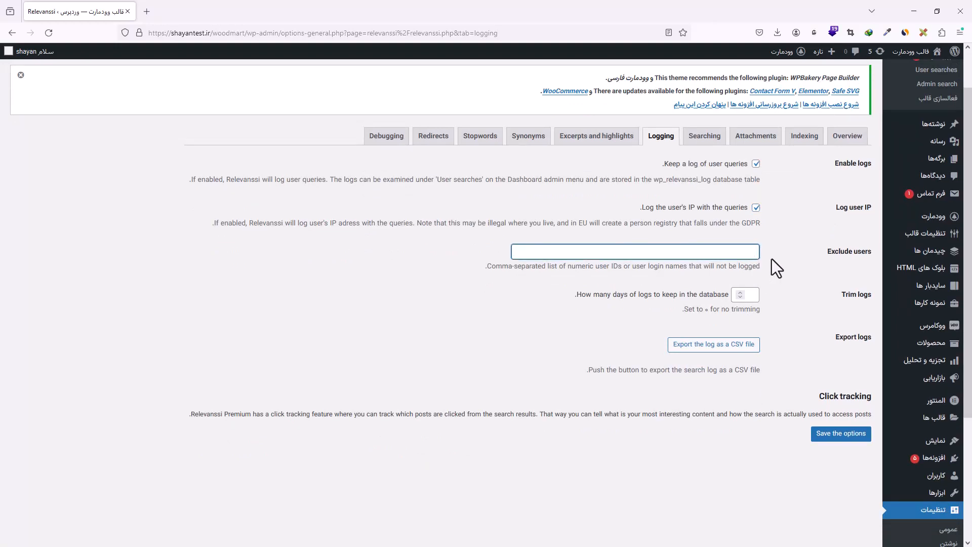
{"action": "type", "text": "shayan"}
{"action": "left_click", "coordinate": [742, 349]}
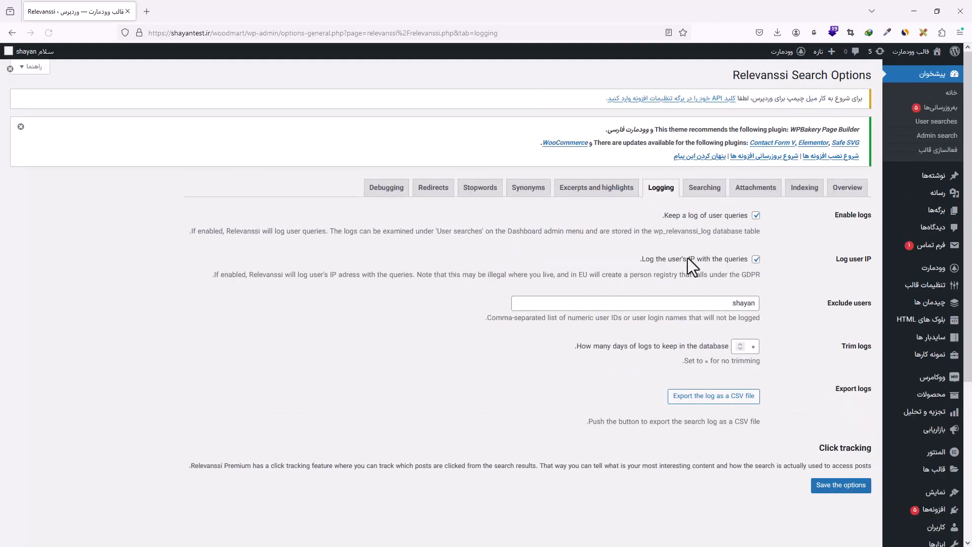
- Review the custom snippet, snippet length, allowable tags and custom field options in the Excerpts and highlights settings
{"action": "left_click", "coordinate": [587, 195]}
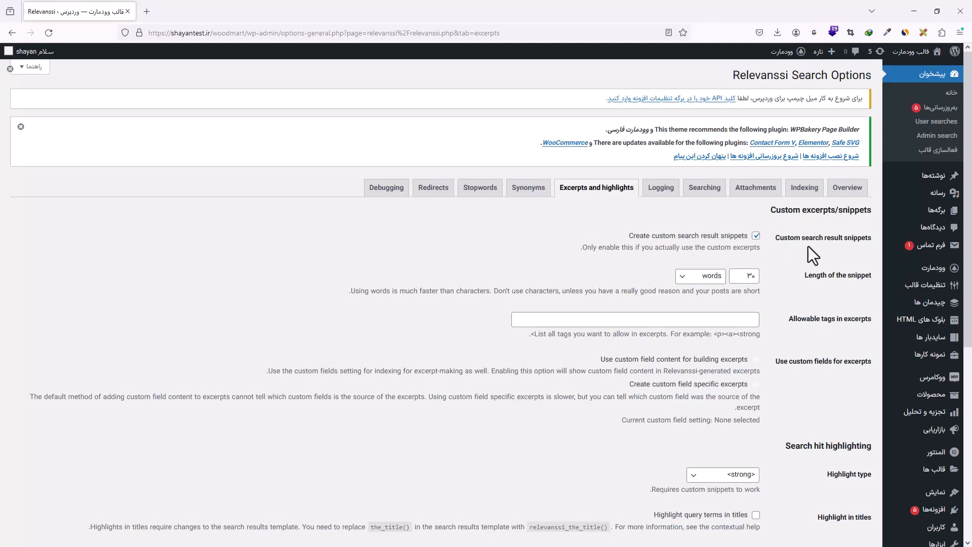
{"action": "scroll", "coordinate": [795, 236], "scroll_direction": "down", "scroll_amount": 1}
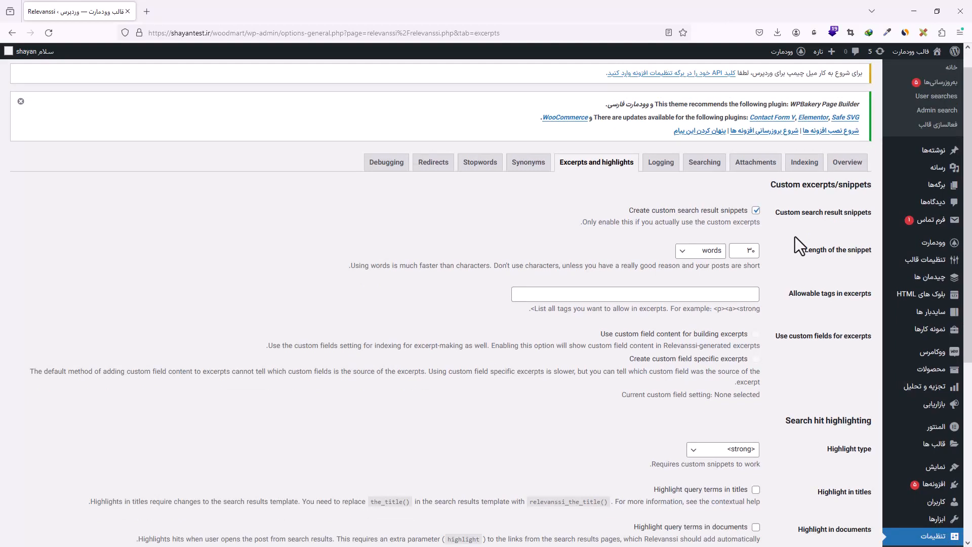
{"action": "scroll", "coordinate": [795, 236], "scroll_direction": "down", "scroll_amount": 1}
{"action": "scroll", "coordinate": [783, 232], "scroll_direction": "down", "scroll_amount": 2}
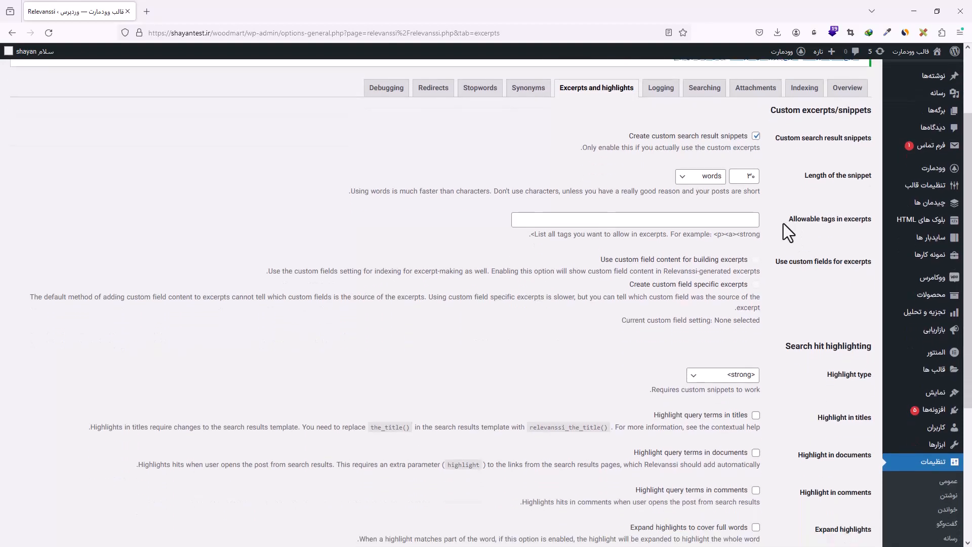
{"action": "scroll", "coordinate": [788, 204], "scroll_direction": "down", "scroll_amount": 2}
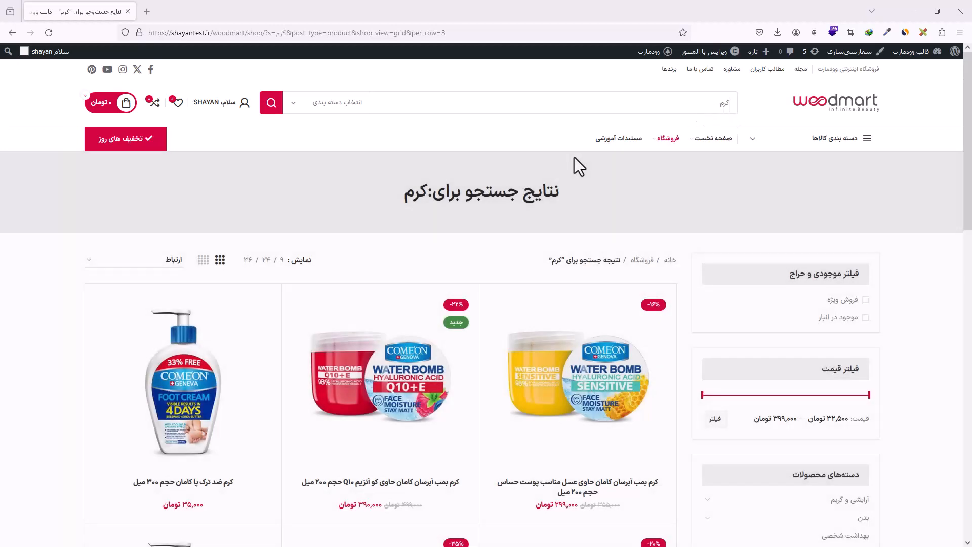
- Examine the excerpts on the product cards in the shop's search results for "کرم"
{"action": "scroll", "coordinate": [400, 213], "scroll_direction": "down", "scroll_amount": 2}
{"action": "scroll", "coordinate": [414, 173], "scroll_direction": "down", "scroll_amount": 2}
{"action": "mouse_move", "coordinate": [402, 202]}
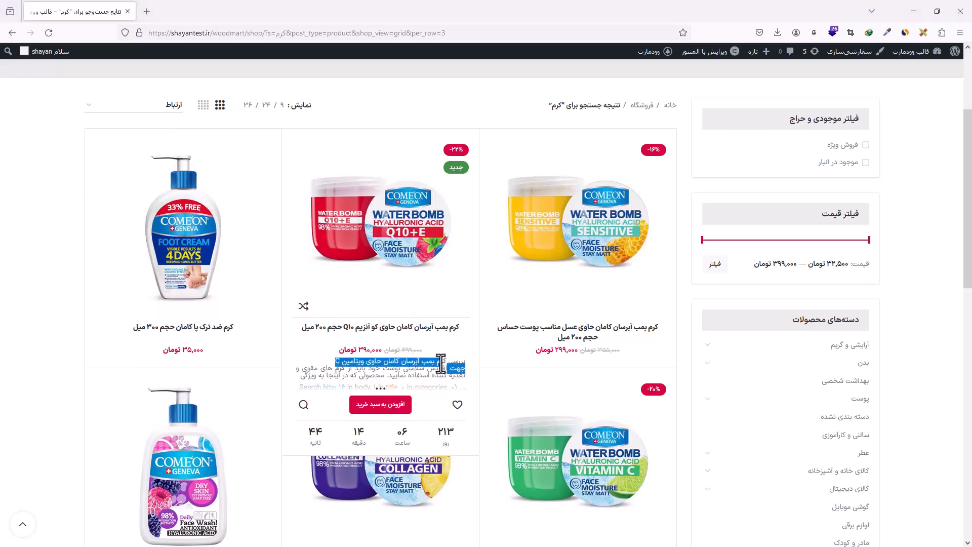
{"action": "mouse_move", "coordinate": [147, 228]}
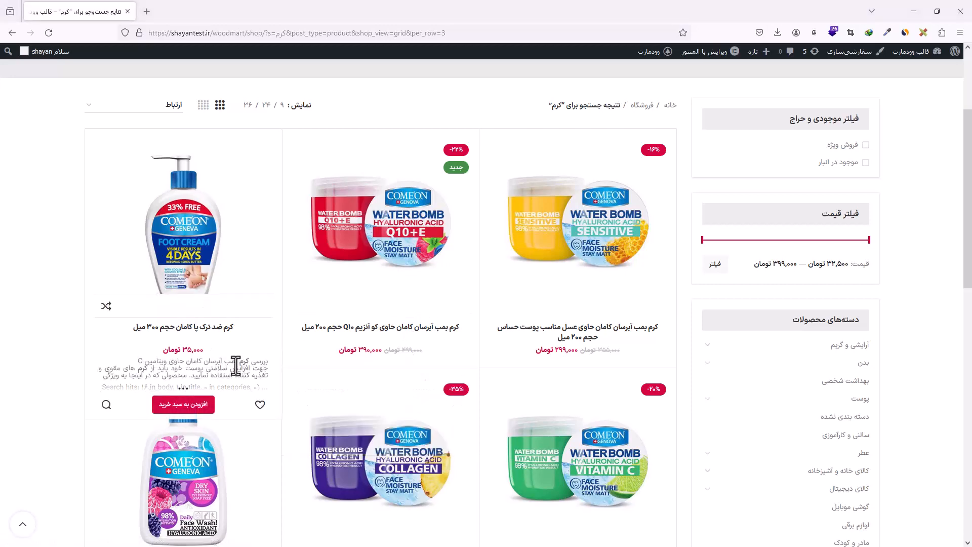
{"action": "mouse_move", "coordinate": [557, 309]}
{"action": "double_click", "coordinate": [637, 361]}
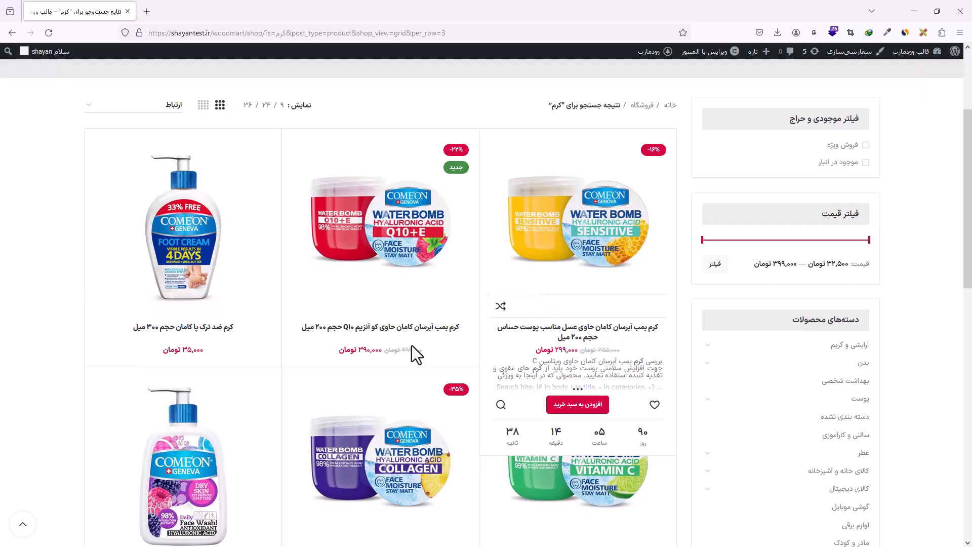
{"action": "mouse_move", "coordinate": [398, 346]}
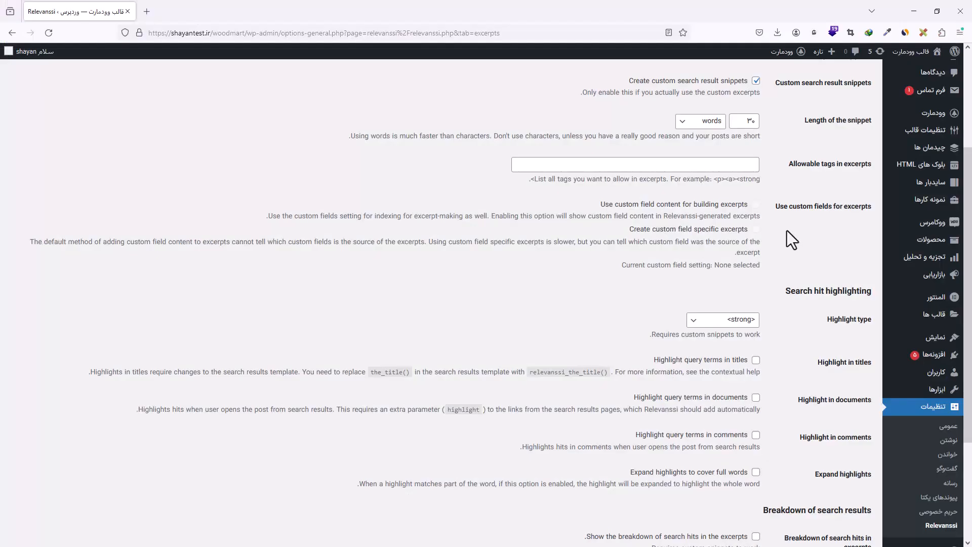
- Review the search hit highlighting and results breakdown options, comparing them with the shop's search results for "کرم"
{"action": "scroll", "coordinate": [787, 231], "scroll_direction": "down", "scroll_amount": 2}
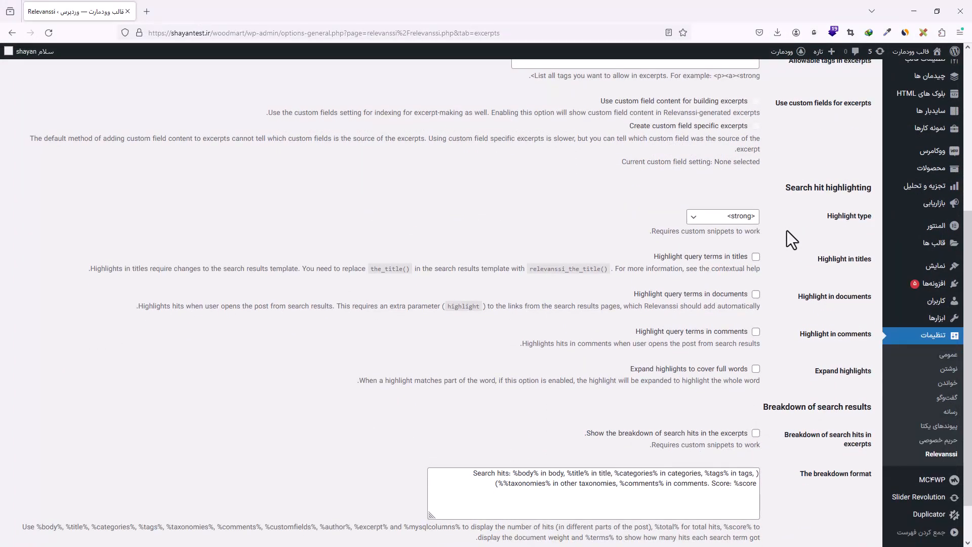
{"action": "scroll", "coordinate": [787, 230], "scroll_direction": "down", "scroll_amount": 1}
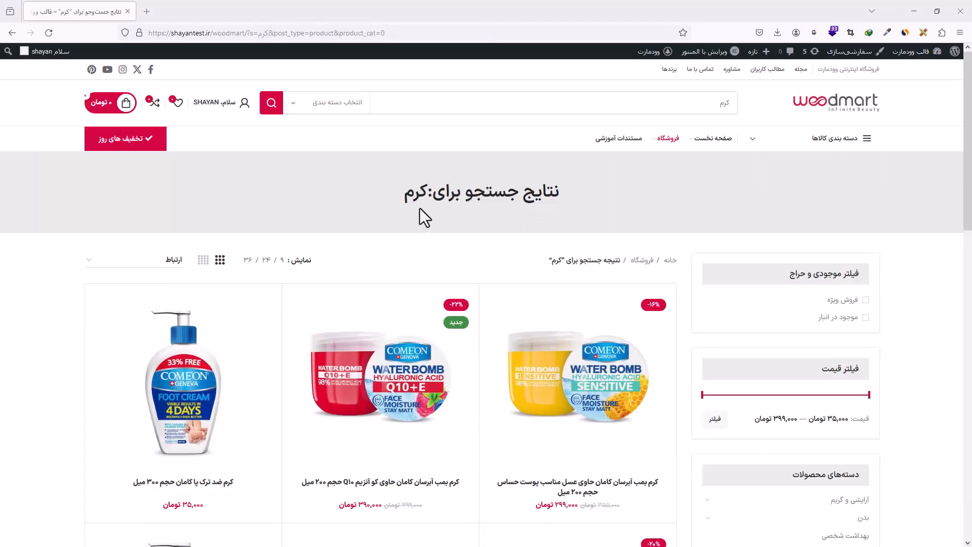
{"action": "scroll", "coordinate": [436, 214], "scroll_direction": "down", "scroll_amount": 3}
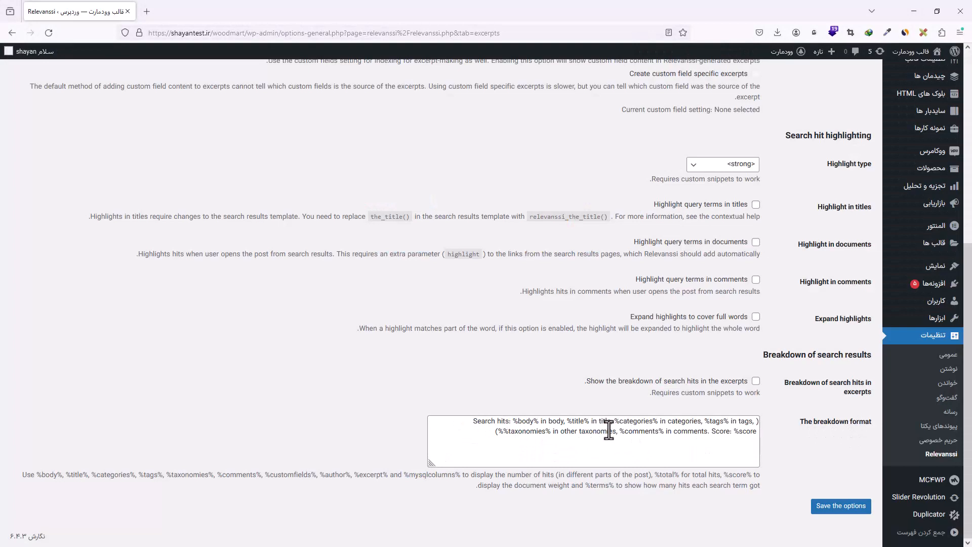
{"action": "scroll", "coordinate": [790, 415], "scroll_direction": "up", "scroll_amount": 5}
{"action": "scroll", "coordinate": [792, 399], "scroll_direction": "up", "scroll_amount": 1}
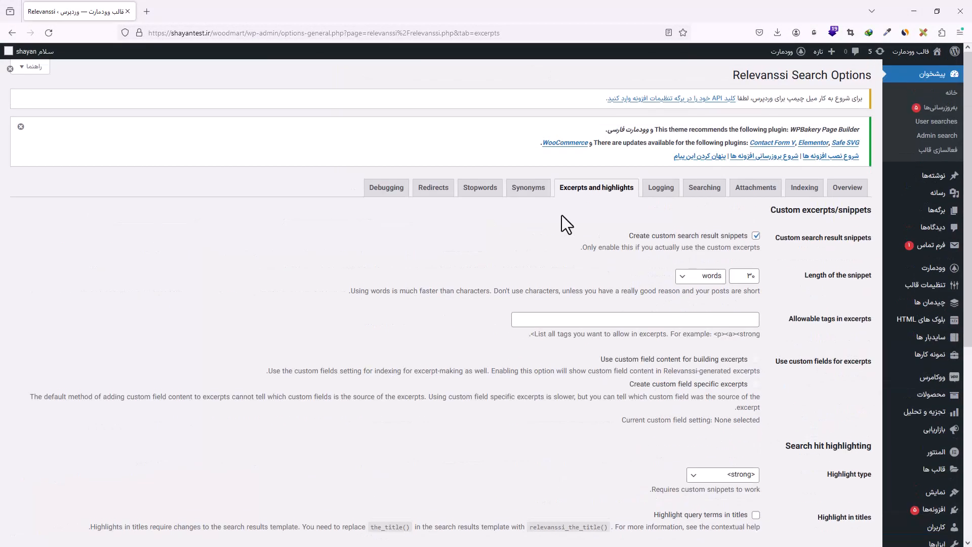
- Open the Synonyms settings and test a shop's product search with the misspellings "لب تاب" and "لب تاپ"
{"action": "left_click", "coordinate": [527, 188]}
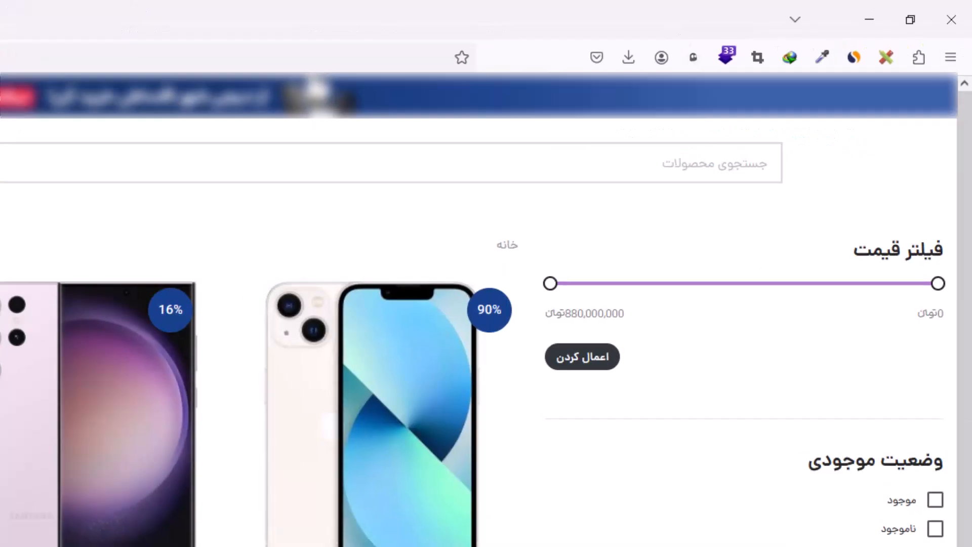
{"action": "type", "text": "لب تاب"}
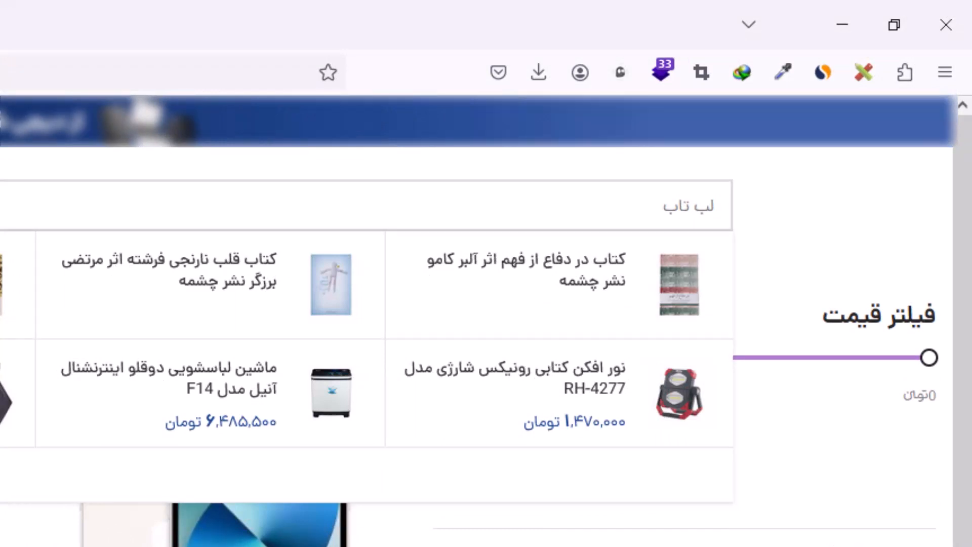
{"action": "key", "text": "BackSpace"}
{"action": "key", "text": "BackSpace"}
{"action": "key", "text": "BackSpace"}
{"action": "key", "text": "BackSpace"}
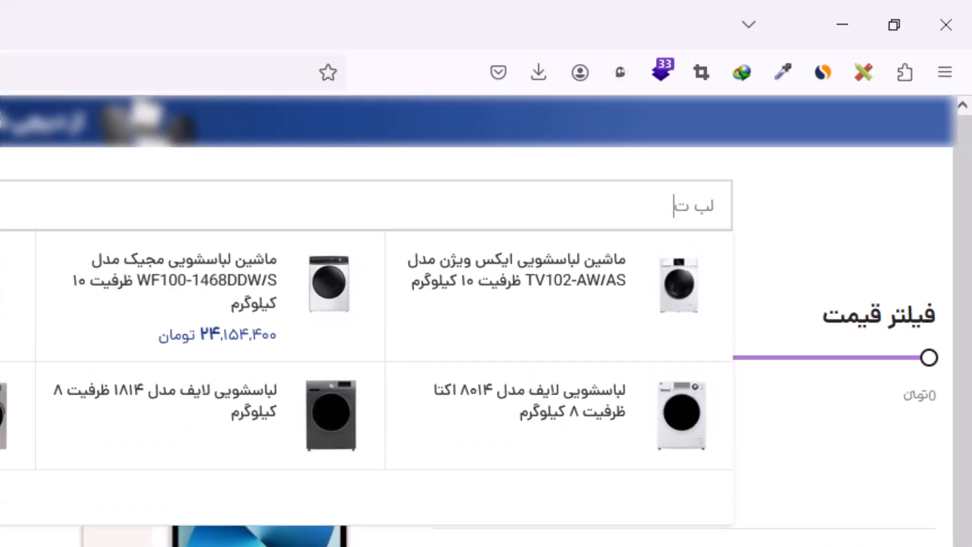
{"action": "type", "text": "تاپ"}
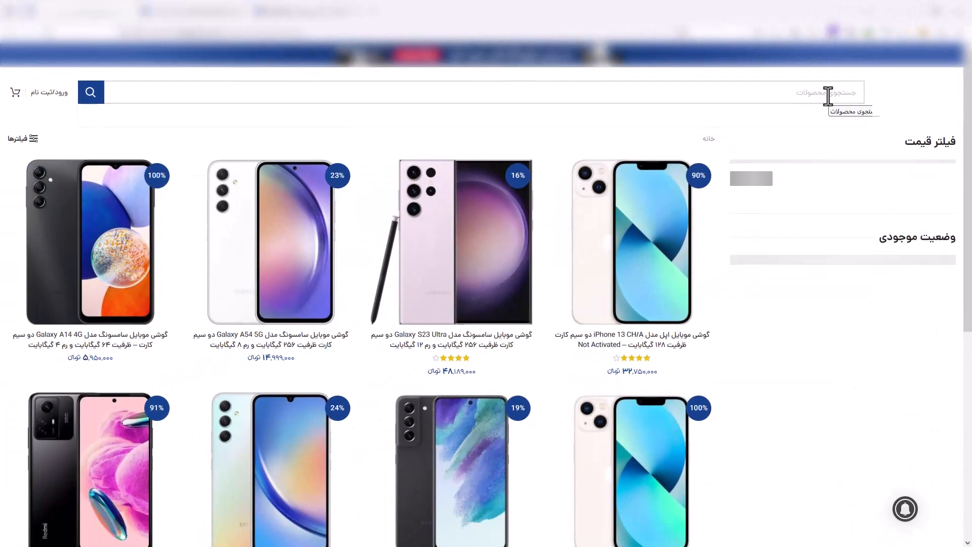
- Map آیفون, ایفون and گوشی ایفون to "گوشی موبایل اپل", لپ تاب, لب تاب and لبتاب to "لپ تاپ", ایرپاد to "AirPods", and save
{"action": "type", "text": "آیفون=\"گوشی موبایل اپل"}
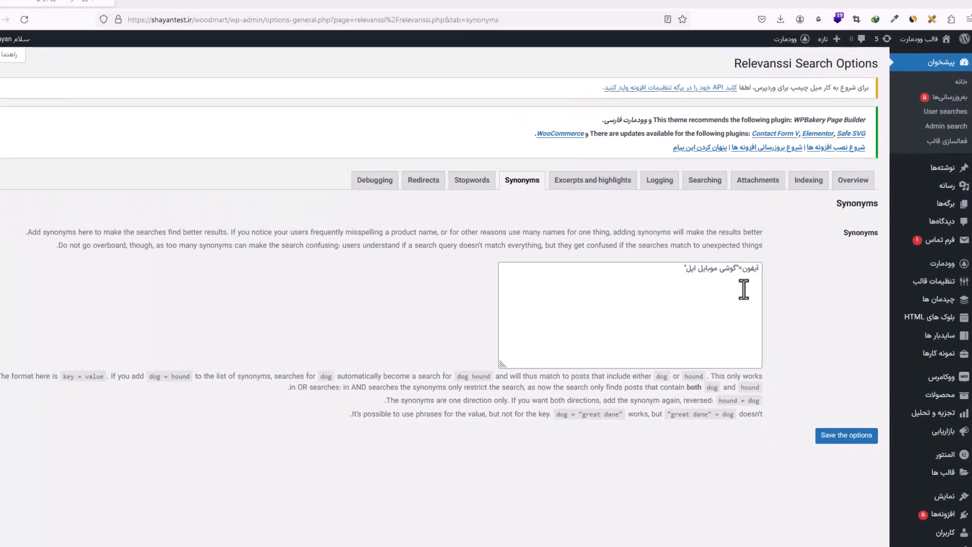
{"action": "left_click", "coordinate": [758, 261]}
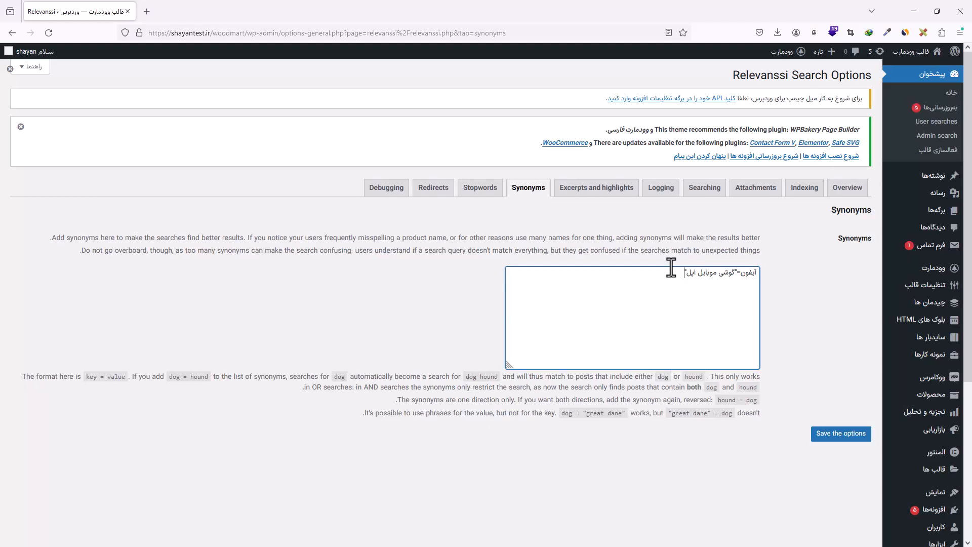
{"action": "type", "text": "ایفون = \"گوشی موبایل اپل\" گوشی ایفون = \"گوشی موبایل اپل\" لپ تاب = \"لپ تاپ\" لب تاب = \"لپ تاپ\" لبتاب = \"لپ تاپ\" ایرپاد = \"AirPods\""}
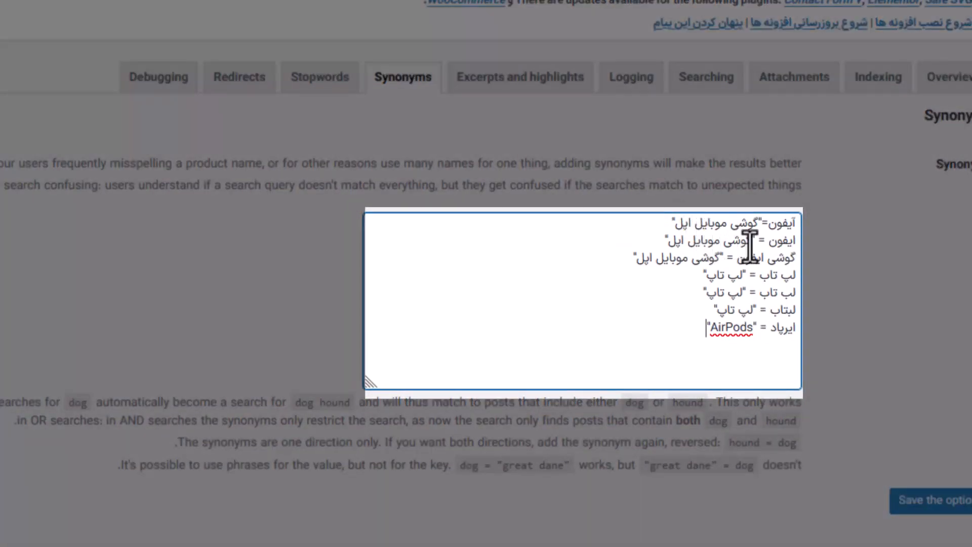
{"action": "left_click", "coordinate": [798, 246]}
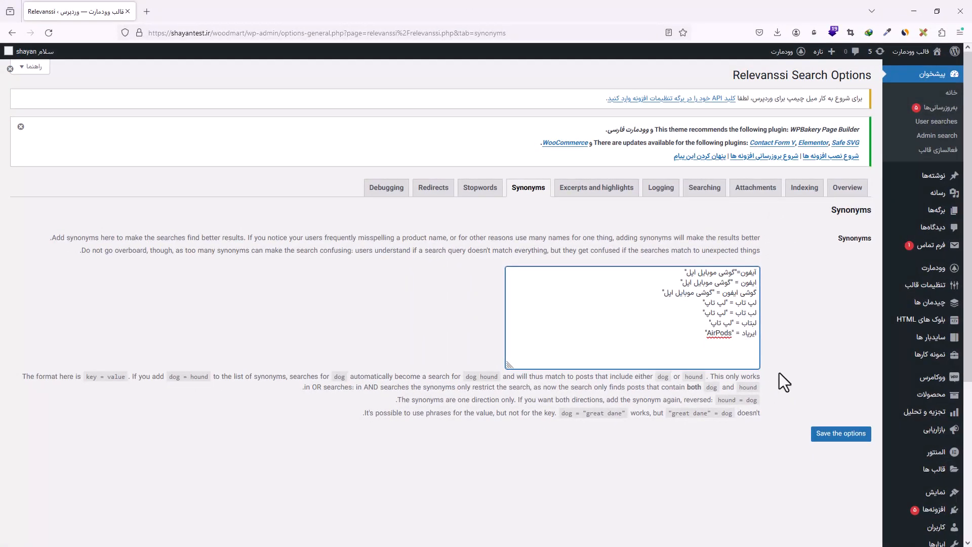
{"action": "left_click", "coordinate": [821, 437]}
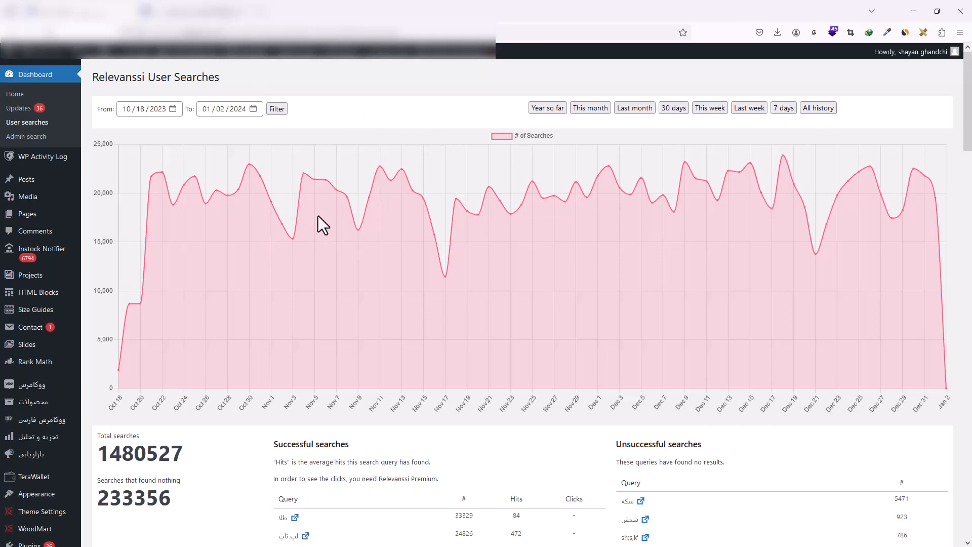
- Examine the Relevanssi User Searches report, comparing the successful queries with the unsuccessful ones that need synonyms
{"action": "scroll", "coordinate": [318, 215], "scroll_direction": "down", "scroll_amount": 5}
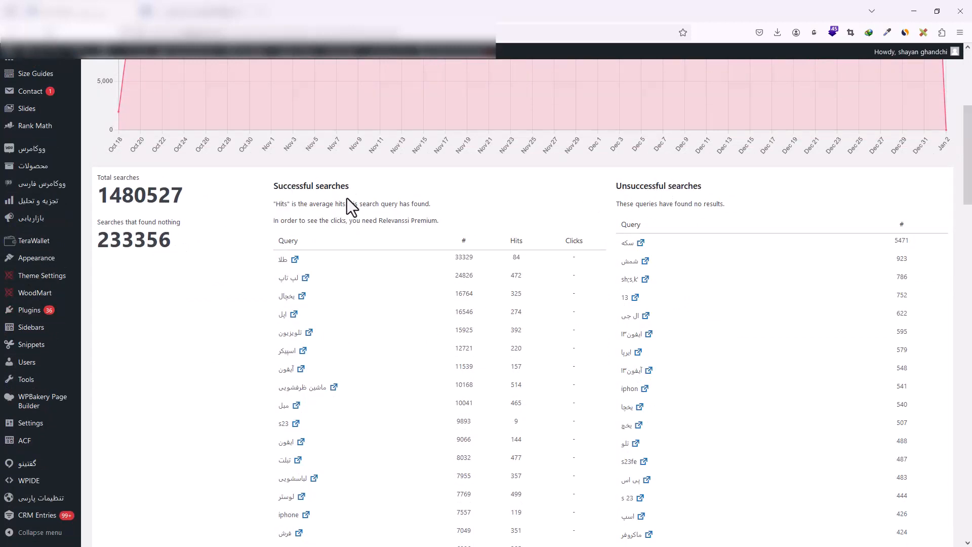
{"action": "scroll", "coordinate": [303, 223], "scroll_direction": "down", "scroll_amount": 1}
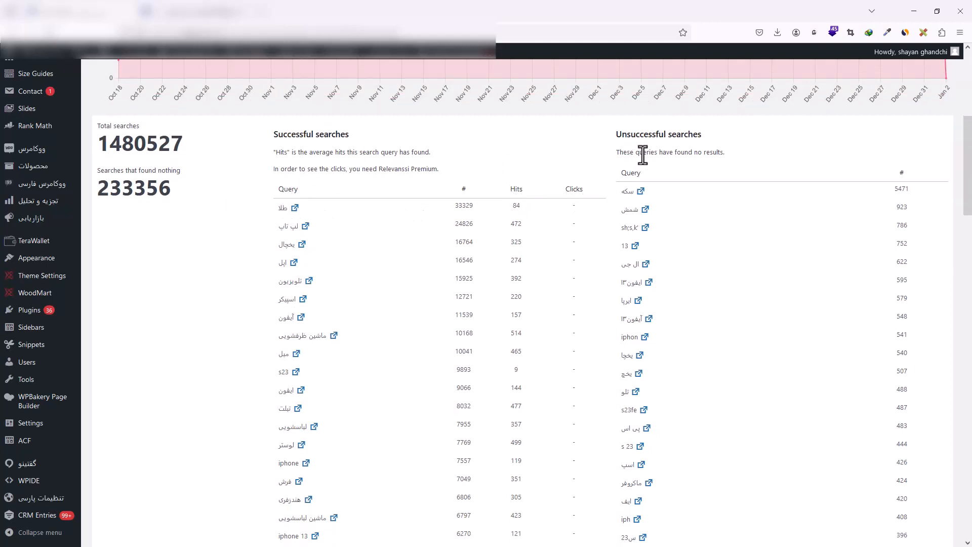
{"action": "left_click_drag", "start_coordinate": [615, 152], "coordinate": [761, 161]}
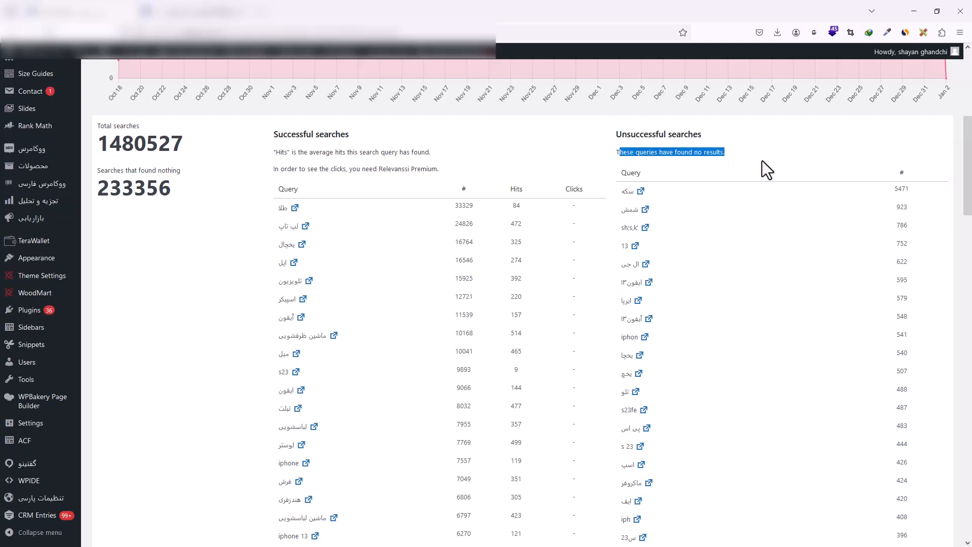
{"action": "left_click", "coordinate": [858, 167]}
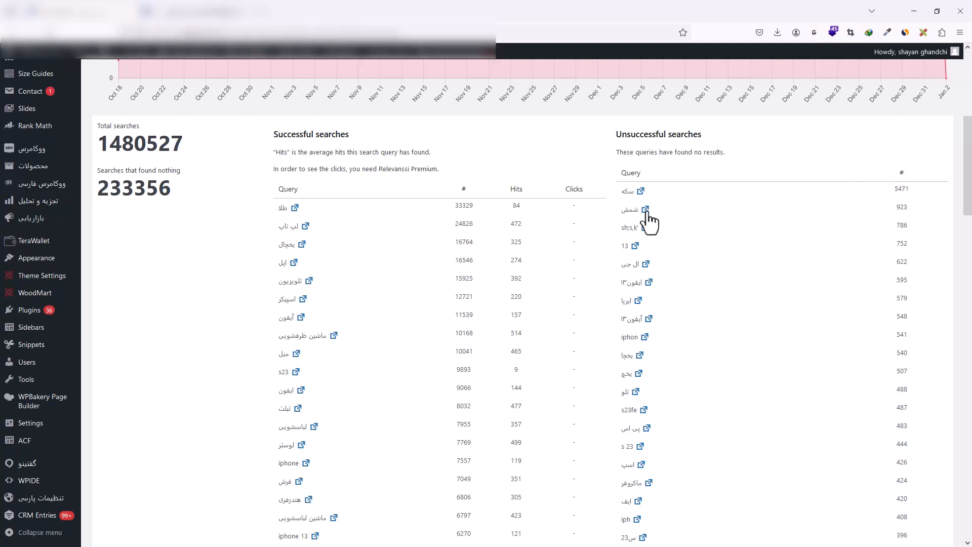
{"action": "scroll", "coordinate": [636, 270], "scroll_direction": "down", "scroll_amount": 1}
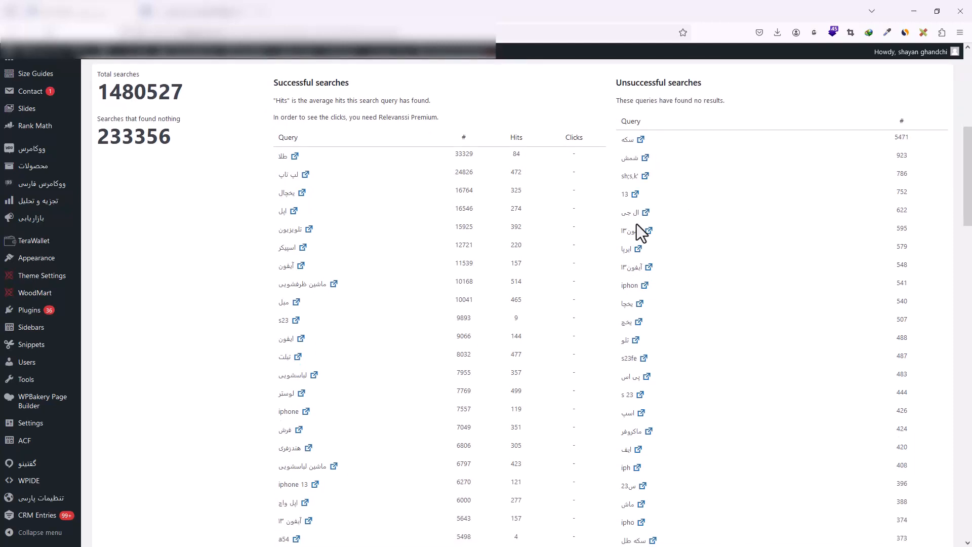
{"action": "scroll", "coordinate": [637, 226], "scroll_direction": "down", "scroll_amount": 4}
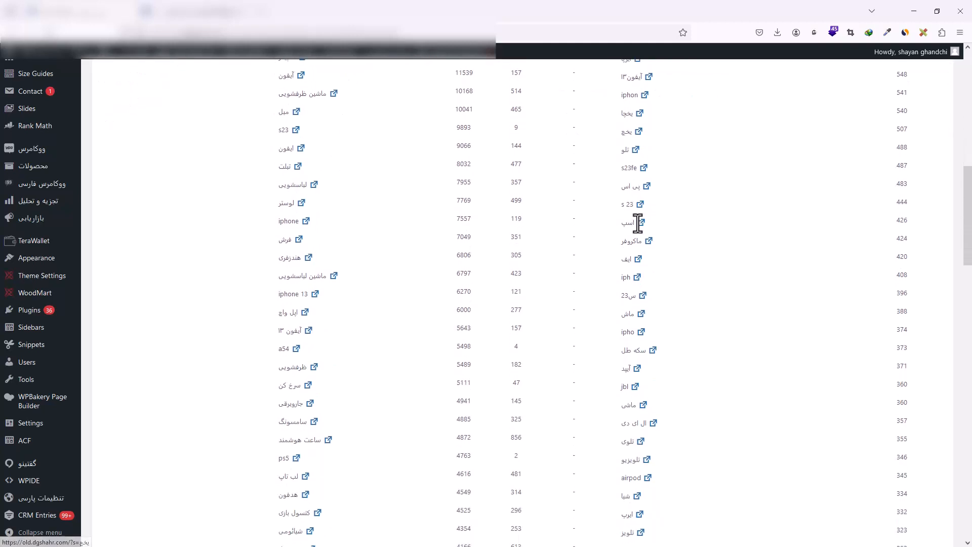
{"action": "scroll", "coordinate": [638, 223], "scroll_direction": "down", "scroll_amount": 6}
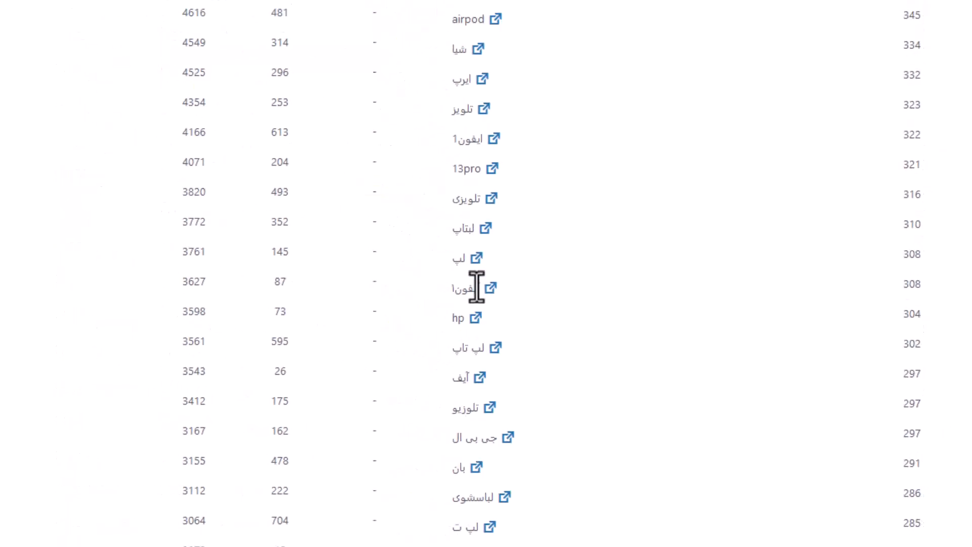
{"action": "scroll", "coordinate": [477, 287], "scroll_direction": "up", "scroll_amount": 10}
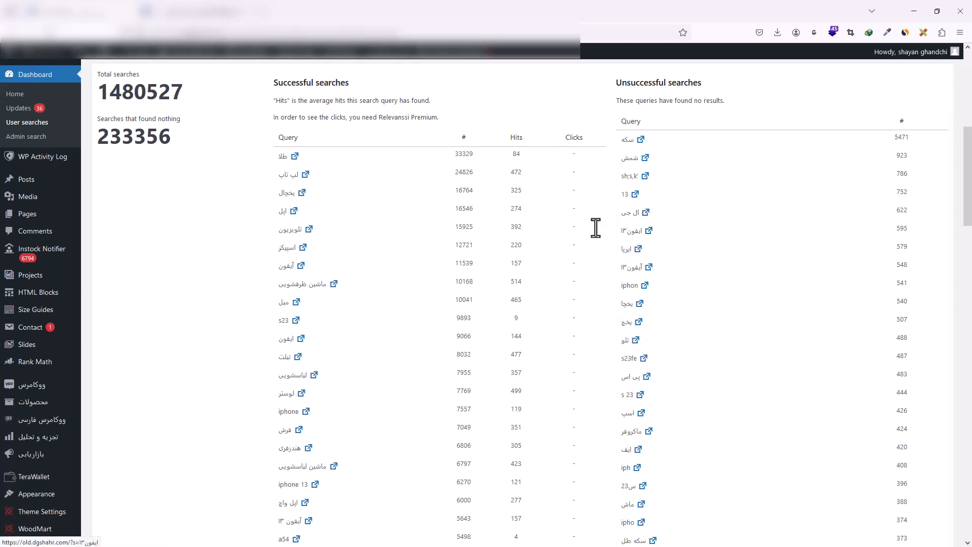
- Examine the Relevanssi Stopwords settings, including the fields for adding and exporting stopwords and the list of stopword candidates
{"action": "left_click", "coordinate": [481, 191]}
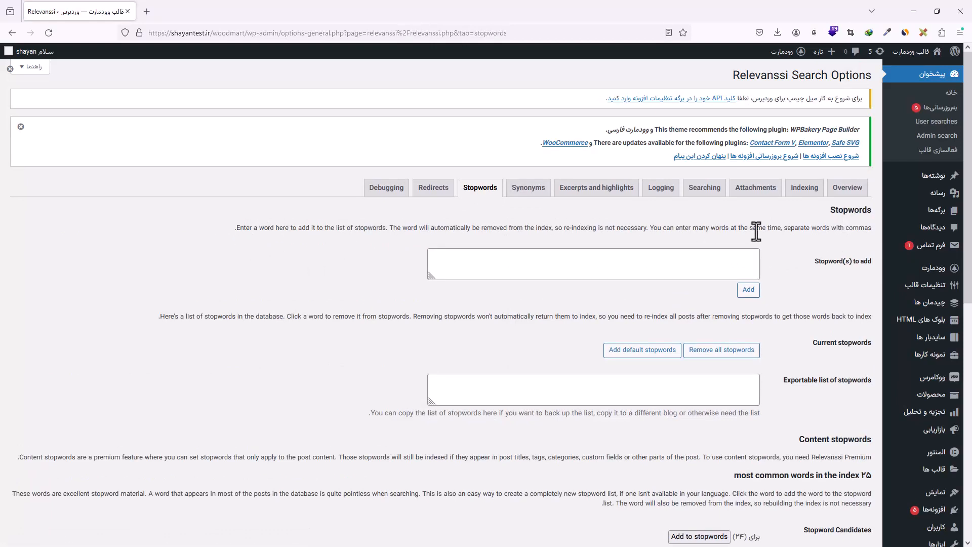
{"action": "scroll", "coordinate": [798, 234], "scroll_direction": "down", "scroll_amount": 1}
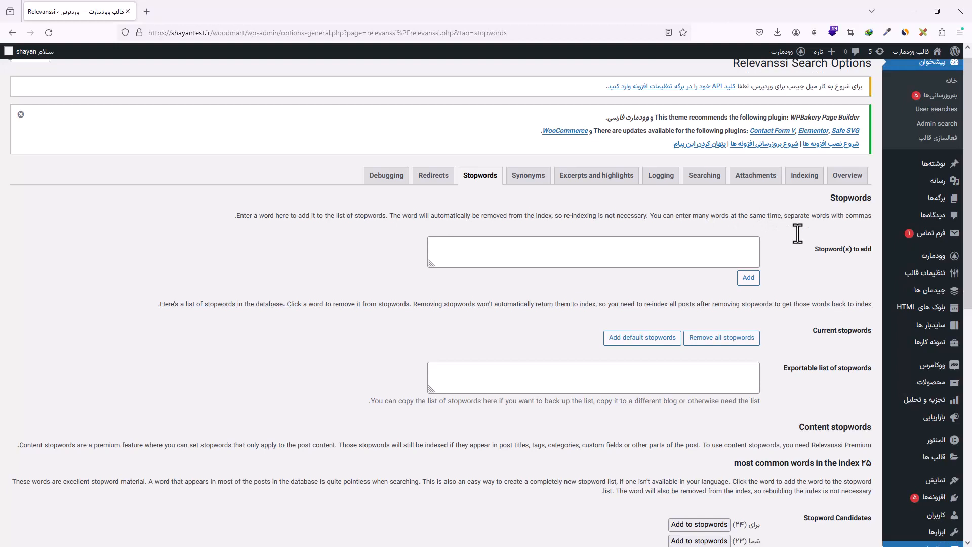
{"action": "scroll", "coordinate": [785, 235], "scroll_direction": "down", "scroll_amount": 2}
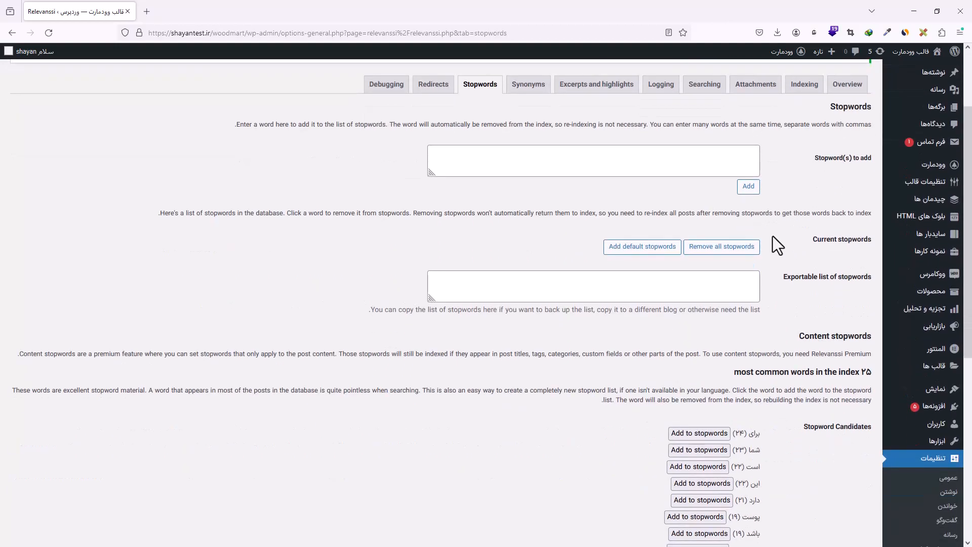
{"action": "scroll", "coordinate": [717, 237], "scroll_direction": "down", "scroll_amount": 1}
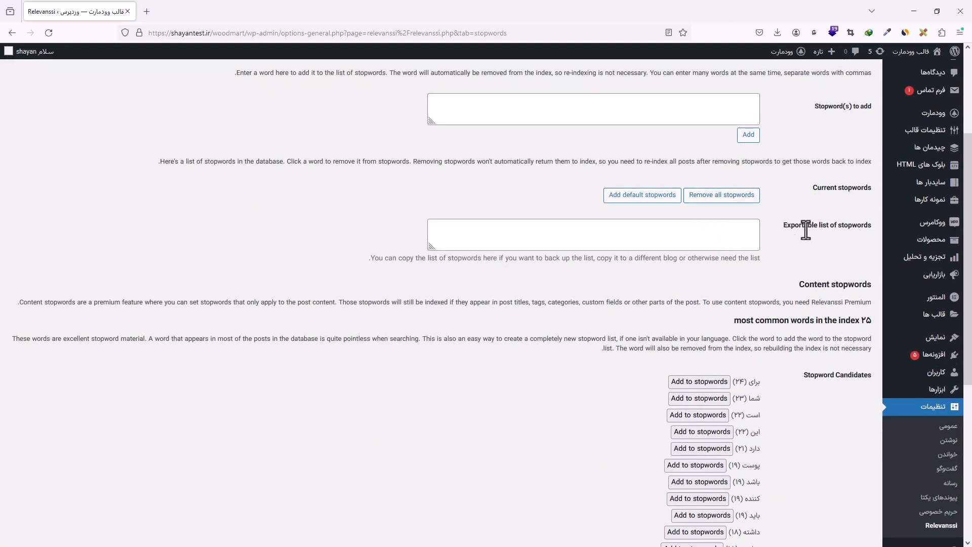
{"action": "scroll", "coordinate": [798, 257], "scroll_direction": "down", "scroll_amount": 2}
{"action": "left_click_drag", "start_coordinate": [736, 217], "coordinate": [852, 219]}
{"action": "left_click", "coordinate": [838, 245]}
{"action": "scroll", "coordinate": [835, 246], "scroll_direction": "down", "scroll_amount": 1}
{"action": "scroll", "coordinate": [836, 247], "scroll_direction": "down", "scroll_amount": 2}
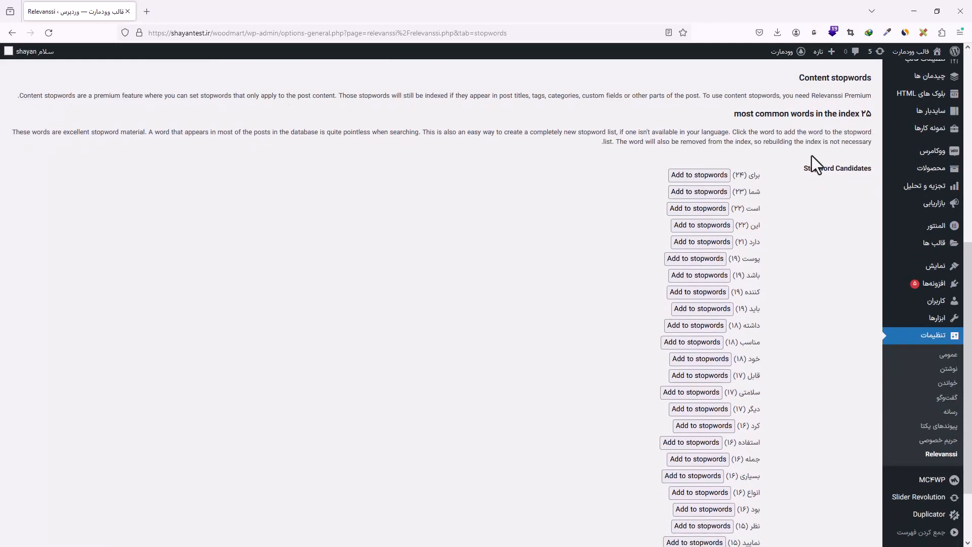
{"action": "scroll", "coordinate": [759, 188], "scroll_direction": "down", "scroll_amount": 1}
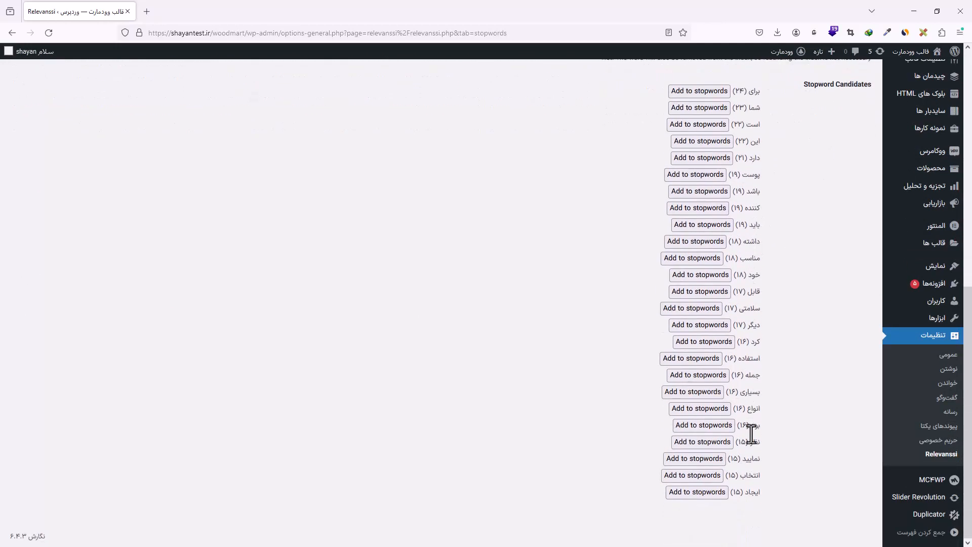
{"action": "scroll", "coordinate": [749, 258], "scroll_direction": "up", "scroll_amount": 8}
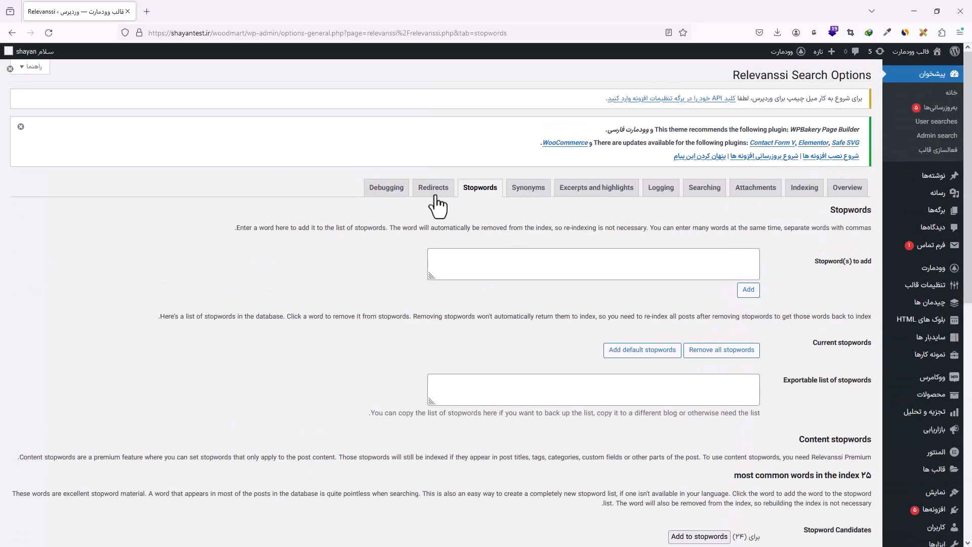
- View the Redirects settings, then check in the Debugging settings how Relevanssi sees the post with ID ۶۸۰
{"action": "left_click", "coordinate": [434, 195]}
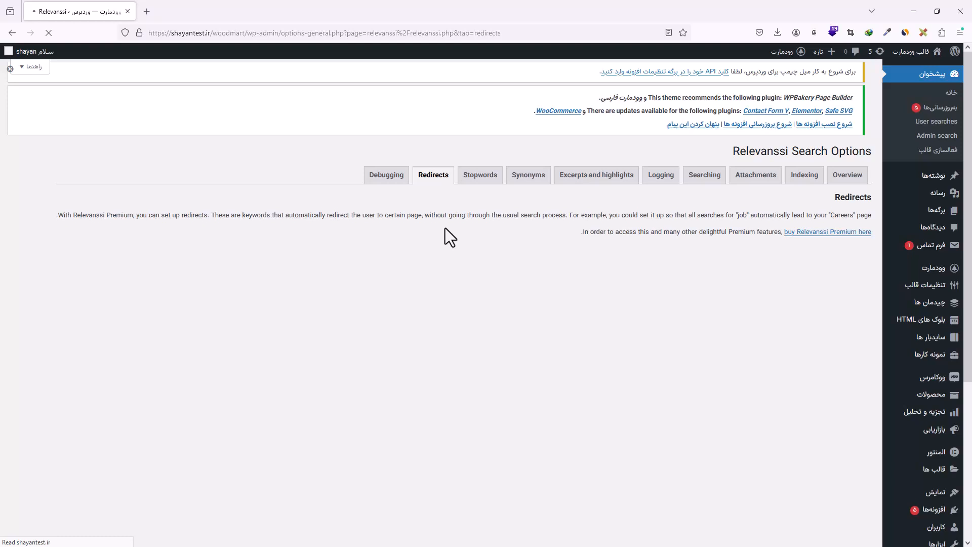
{"action": "left_click", "coordinate": [403, 190]}
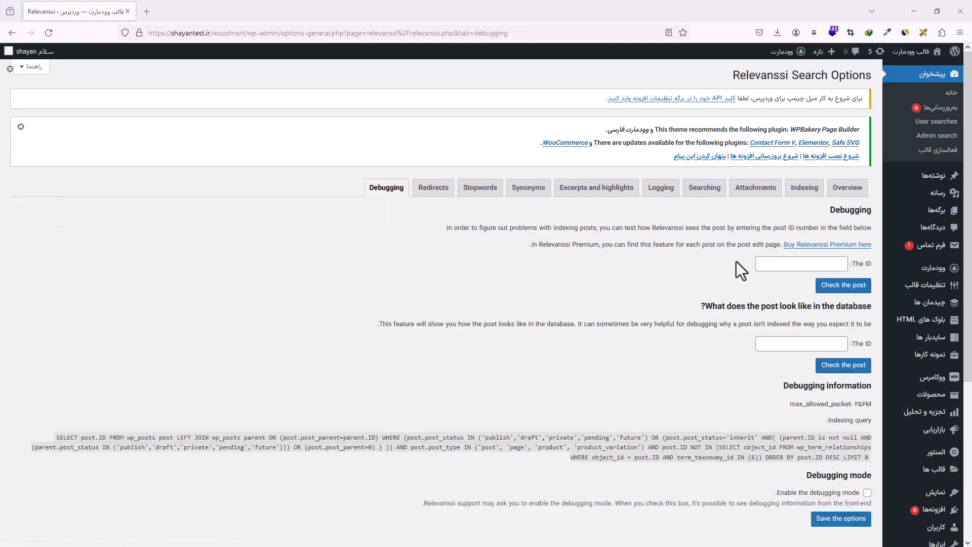
{"action": "scroll", "coordinate": [743, 256], "scroll_direction": "down", "scroll_amount": 1}
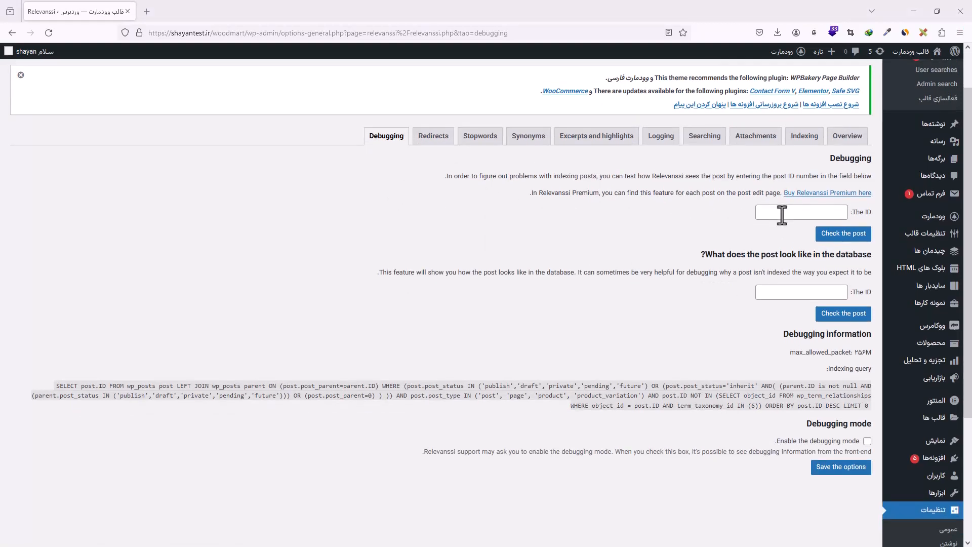
{"action": "left_click", "coordinate": [779, 212]}
{"action": "type", "text": "۶۸۰"}
{"action": "left_click", "coordinate": [834, 238]}
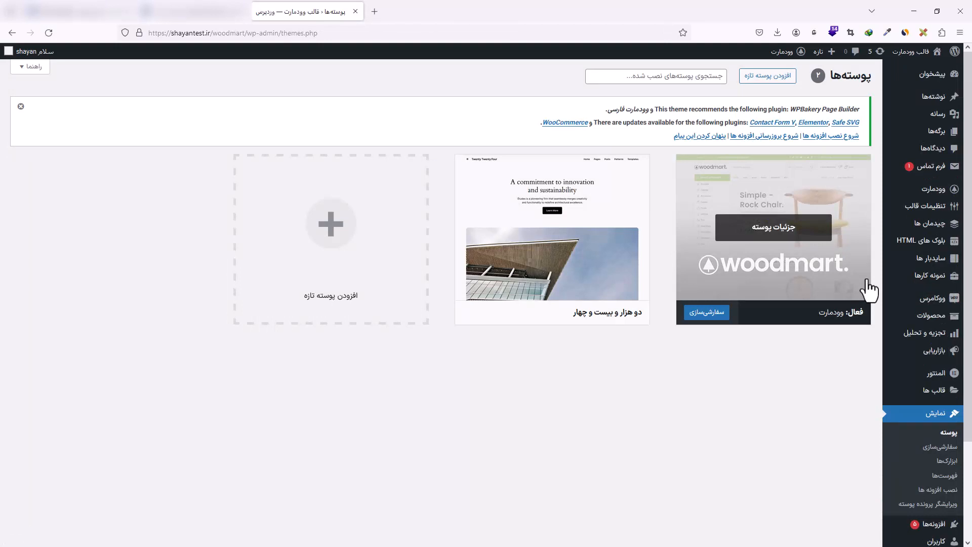
- Find the "جستجو" options in the Woodmart theme settings and switch on using Relevanssi for AJAX search
{"action": "mouse_move", "coordinate": [785, 51]}
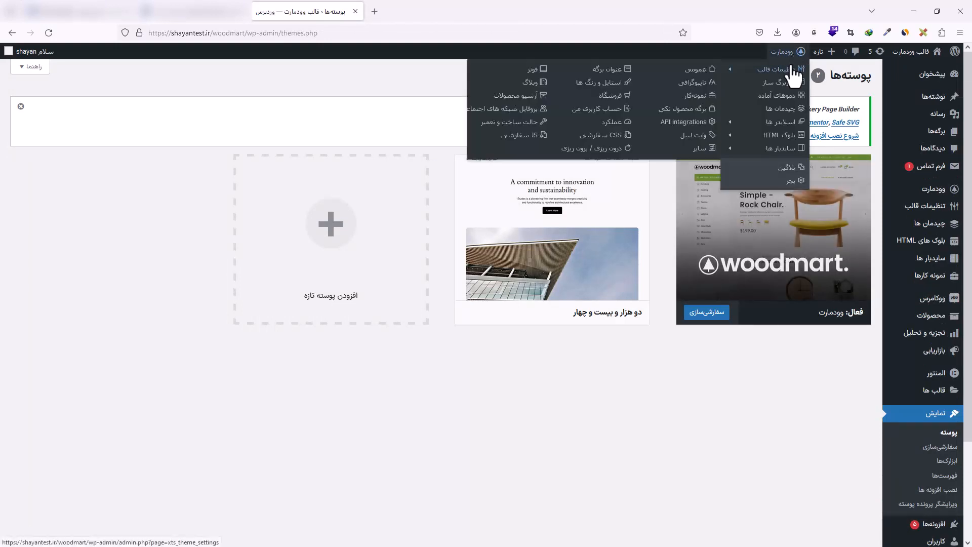
{"action": "left_click", "coordinate": [794, 74]}
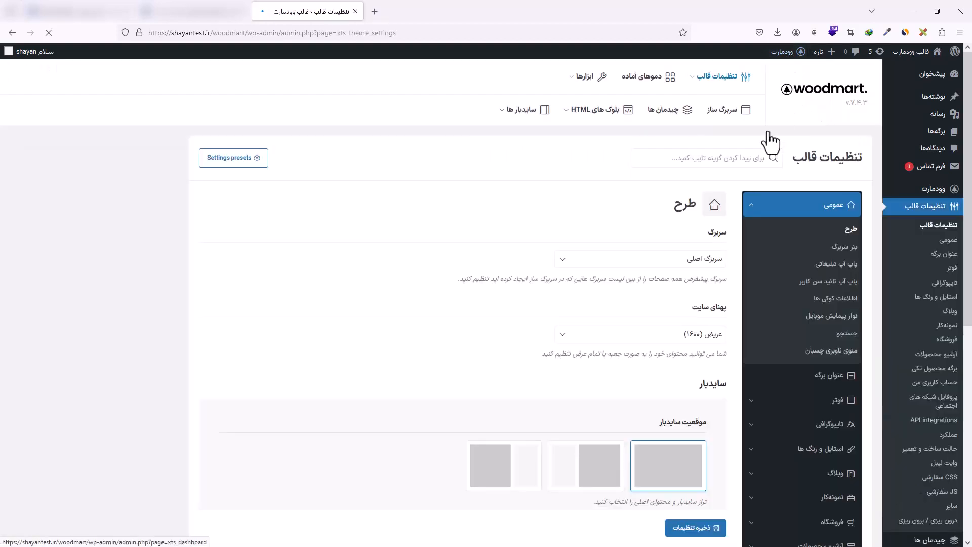
{"action": "left_click", "coordinate": [752, 161]}
{"action": "type", "text": "جستجو"}
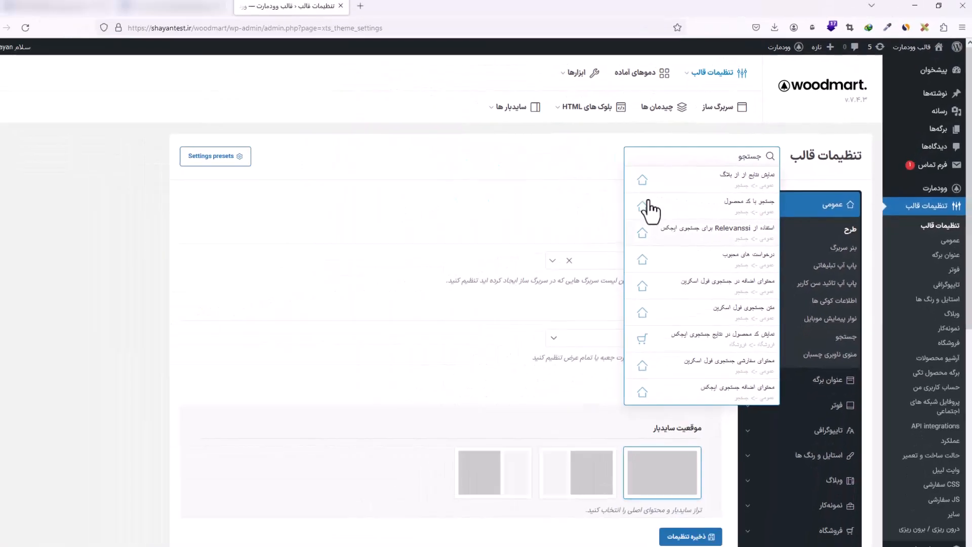
{"action": "left_click", "coordinate": [608, 253]}
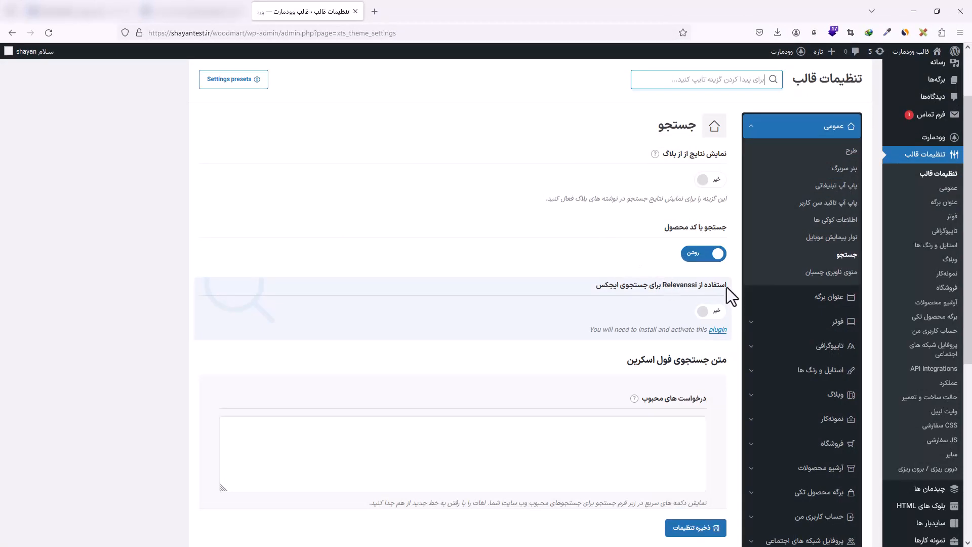
{"action": "left_click", "coordinate": [704, 311]}
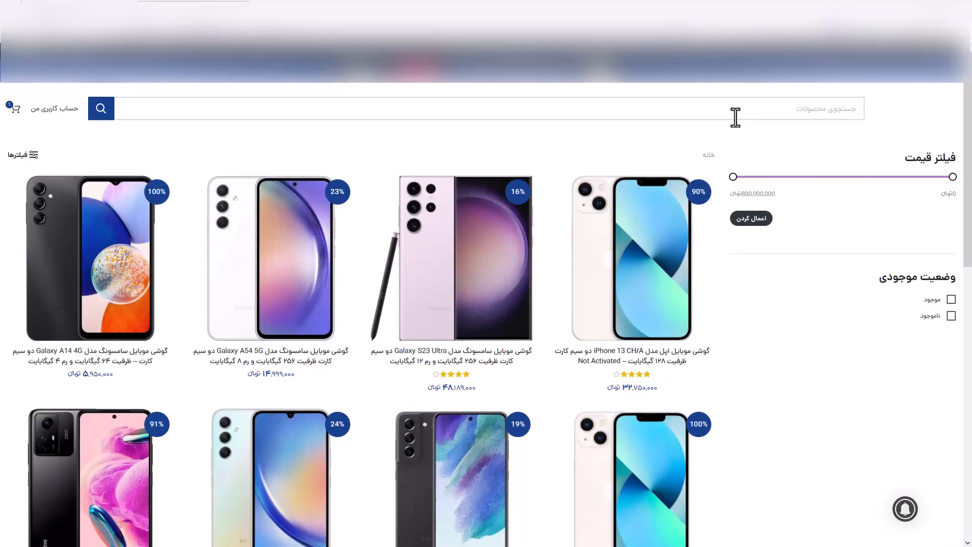
- Test the shop's live product search with the queries "مبل", "گوشی" and "ایفون"
{"action": "left_click", "coordinate": [733, 118]}
{"action": "type", "text": "مبل"}
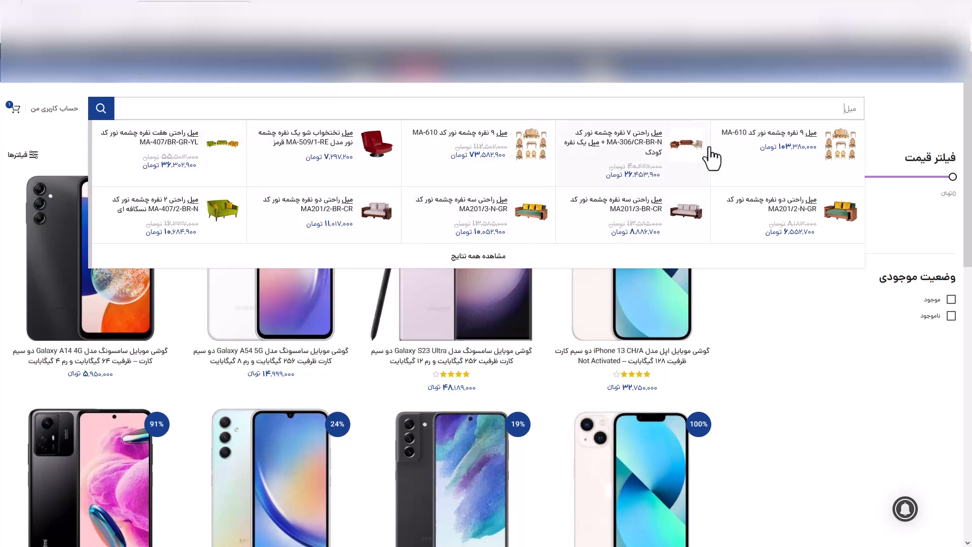
{"action": "double_click", "coordinate": [791, 109]}
{"action": "type", "text": "گوشی"}
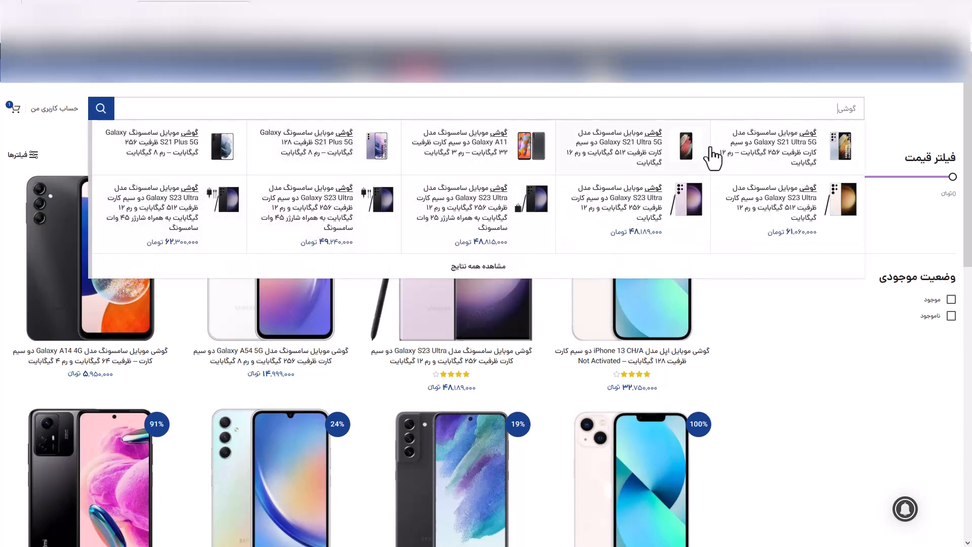
{"action": "double_click", "coordinate": [811, 110]}
{"action": "type", "text": "ایفون"}
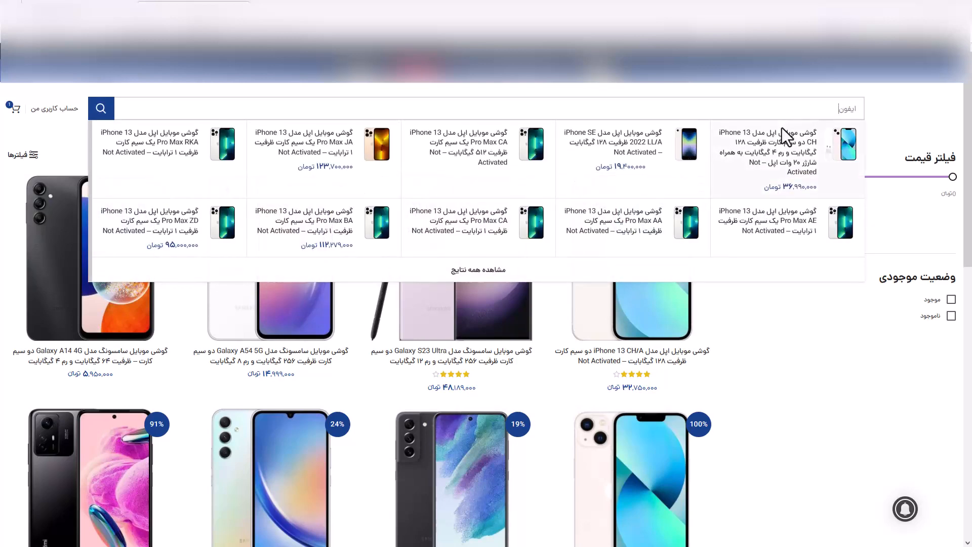
- Test the shop's live product search with the laptop misspellings "لب تاب" and "لبتاب"
{"action": "double_click", "coordinate": [818, 103]}
{"action": "type", "text": "لب"}
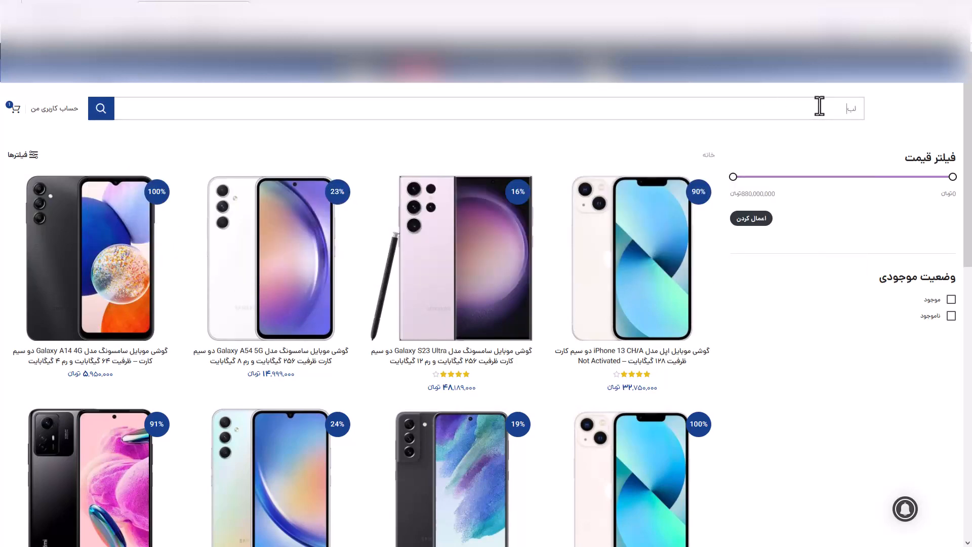
{"action": "type", "text": " تاپ"}
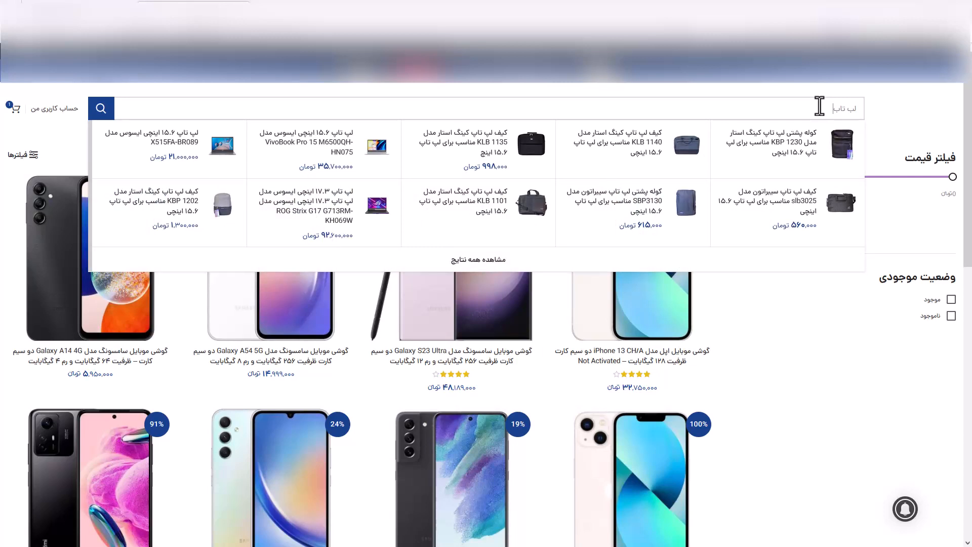
{"action": "key", "text": "BackSpace"}
{"action": "key", "text": "BackSpace"}
{"action": "key", "text": "BackSpace"}
{"action": "key", "text": "BackSpace"}
{"action": "type", "text": "تاب"}
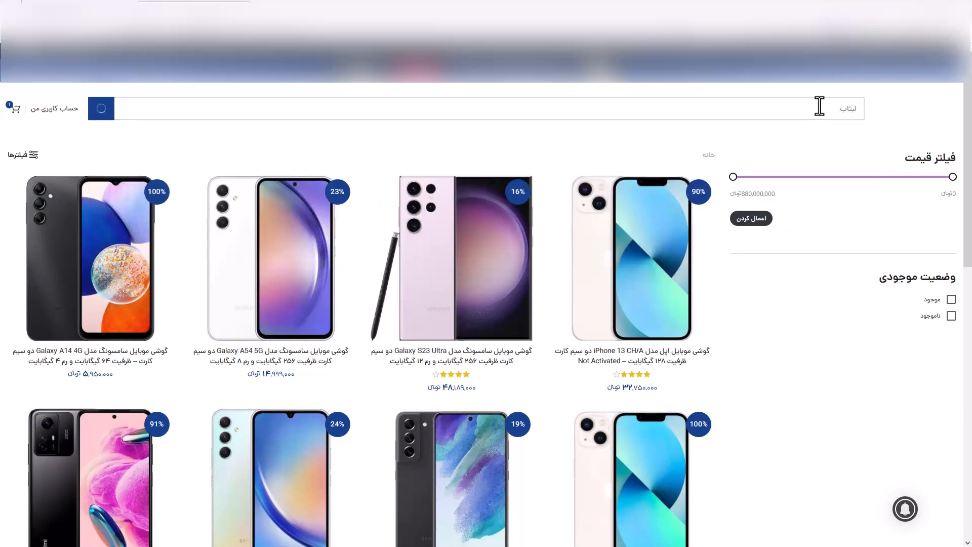